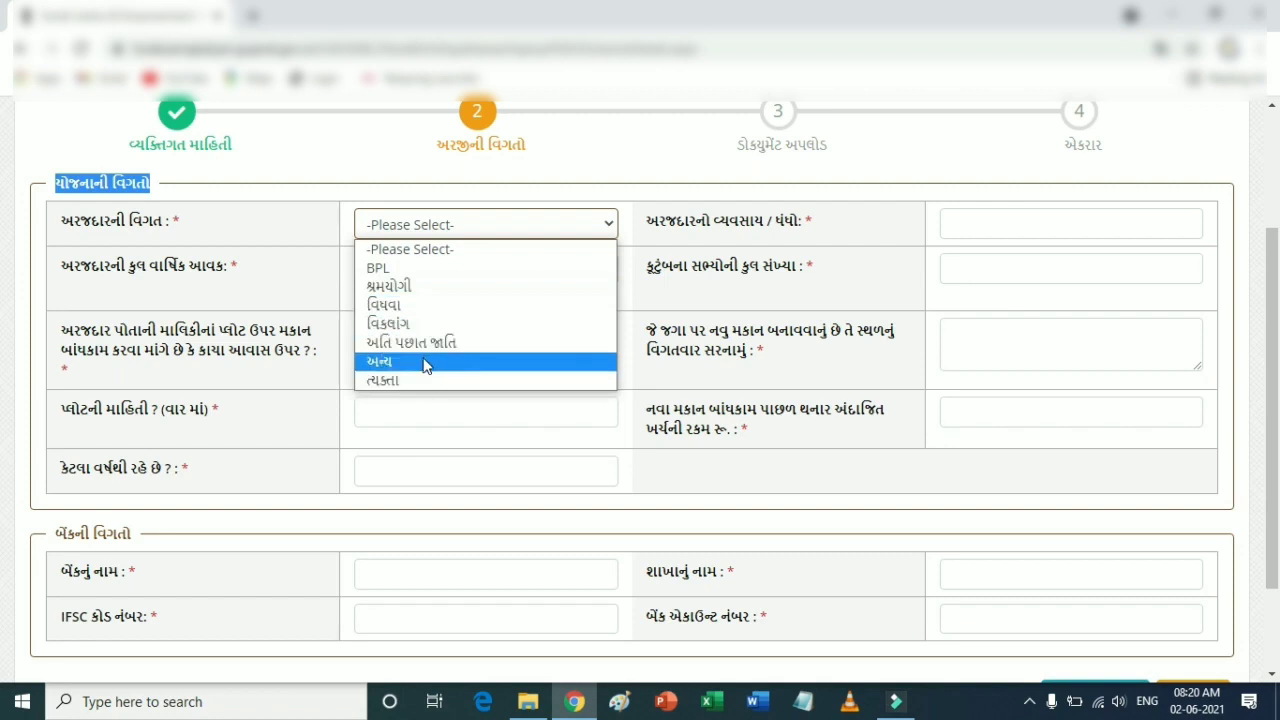
# - Set the applicant's category (અરજદારની વિગત) to અન્ય
pyautogui.click(424, 366)
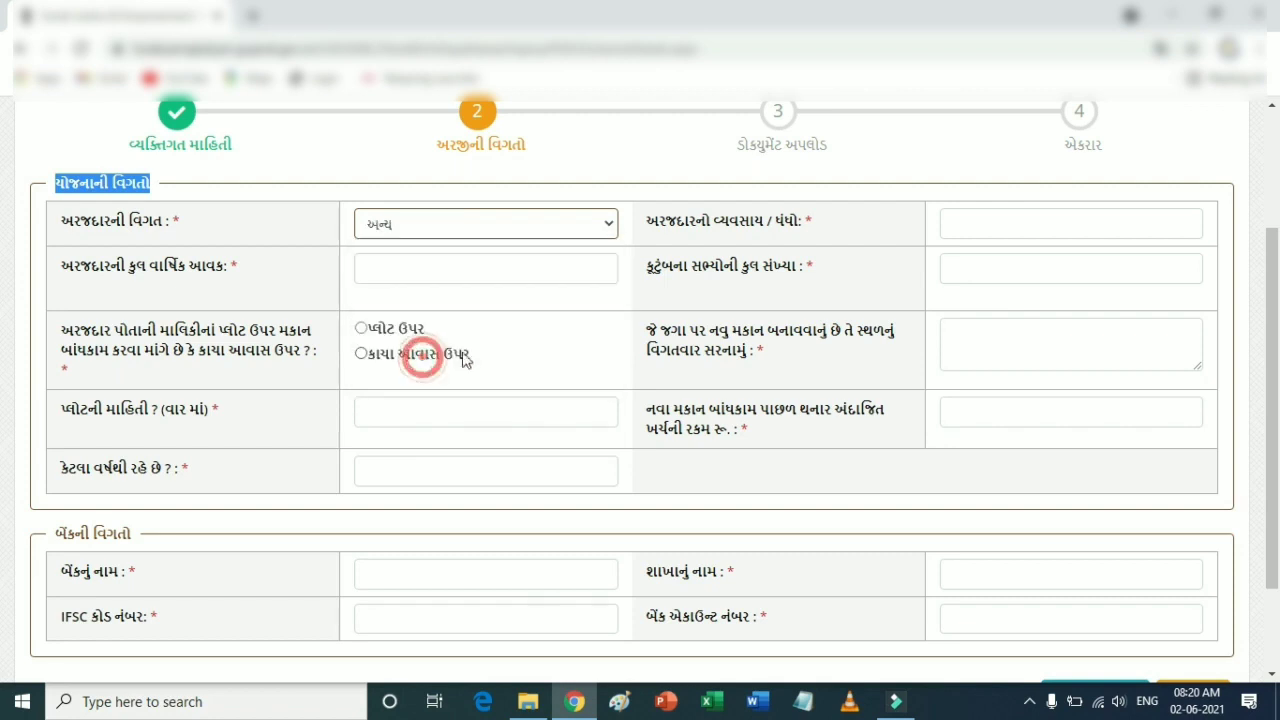
# - Review the required fields for the applicant's occupation, total annual income and number of family members
pyautogui.moveTo(697, 220); pyautogui.dragTo(978, 224)
pyautogui.click(978, 224)
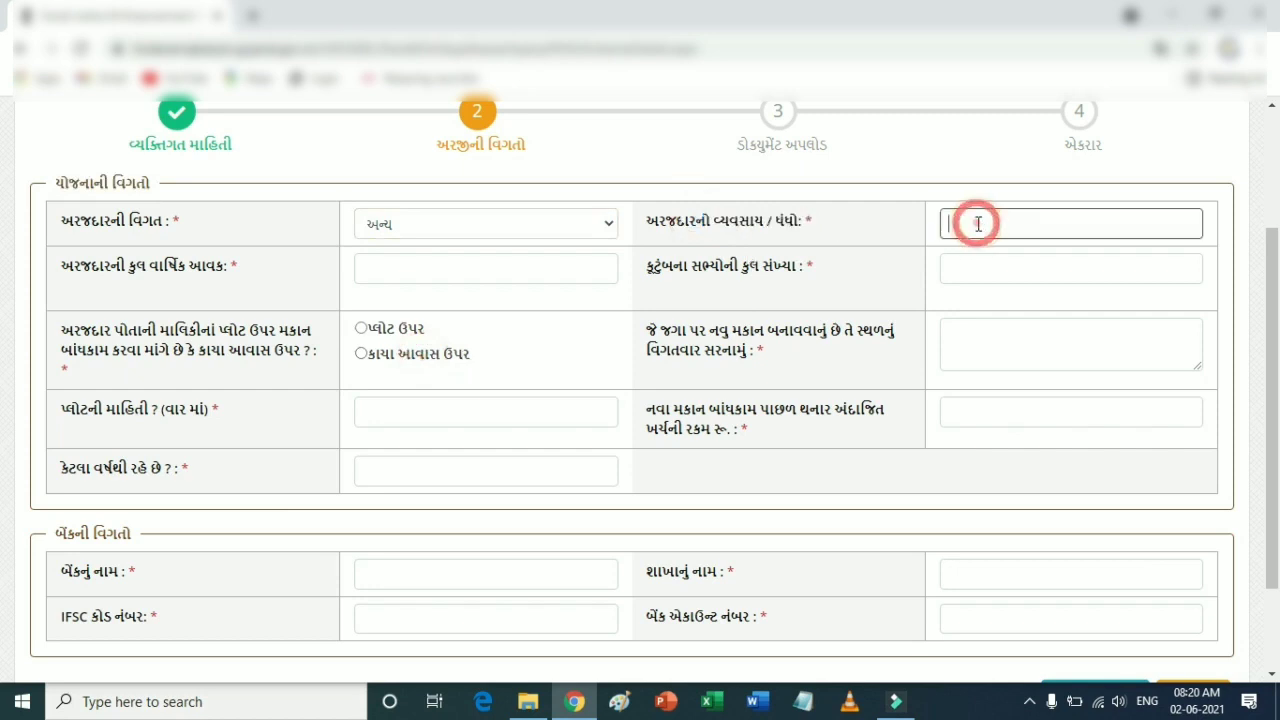
pyautogui.moveTo(130, 264); pyautogui.dragTo(252, 276)
pyautogui.click(388, 271)
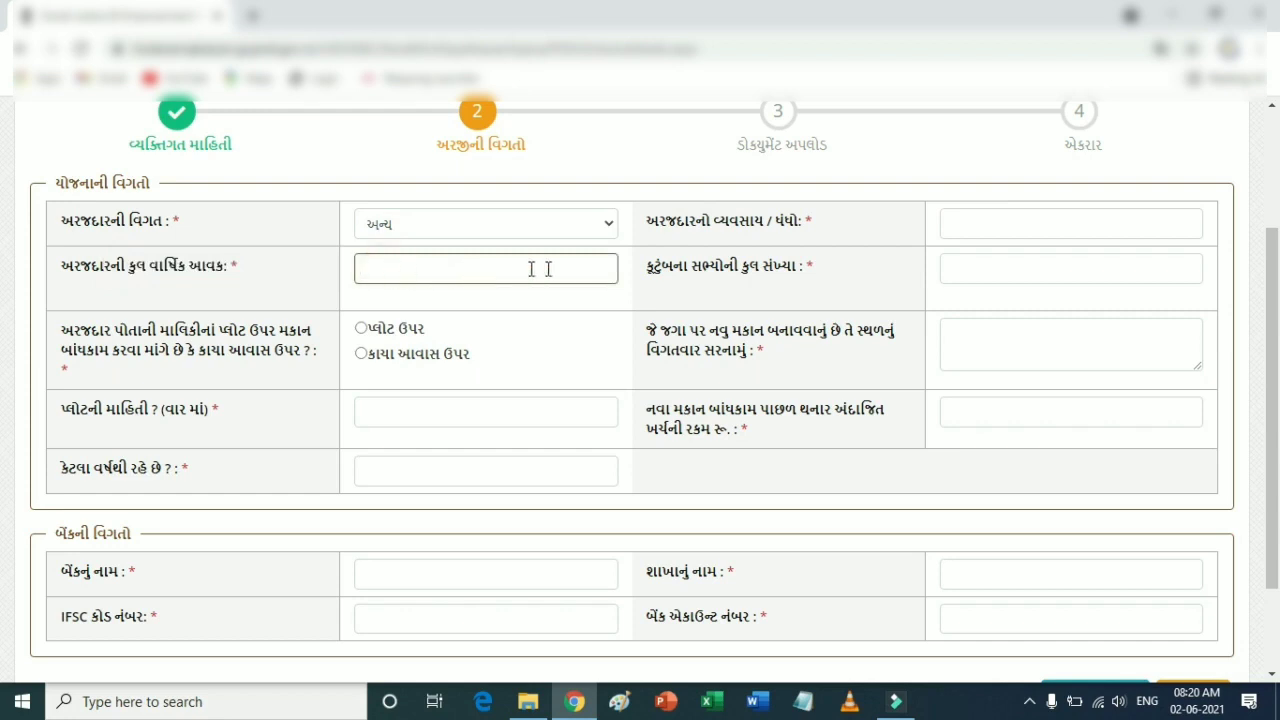
pyautogui.moveTo(697, 268); pyautogui.dragTo(816, 268)
pyautogui.click(978, 268)
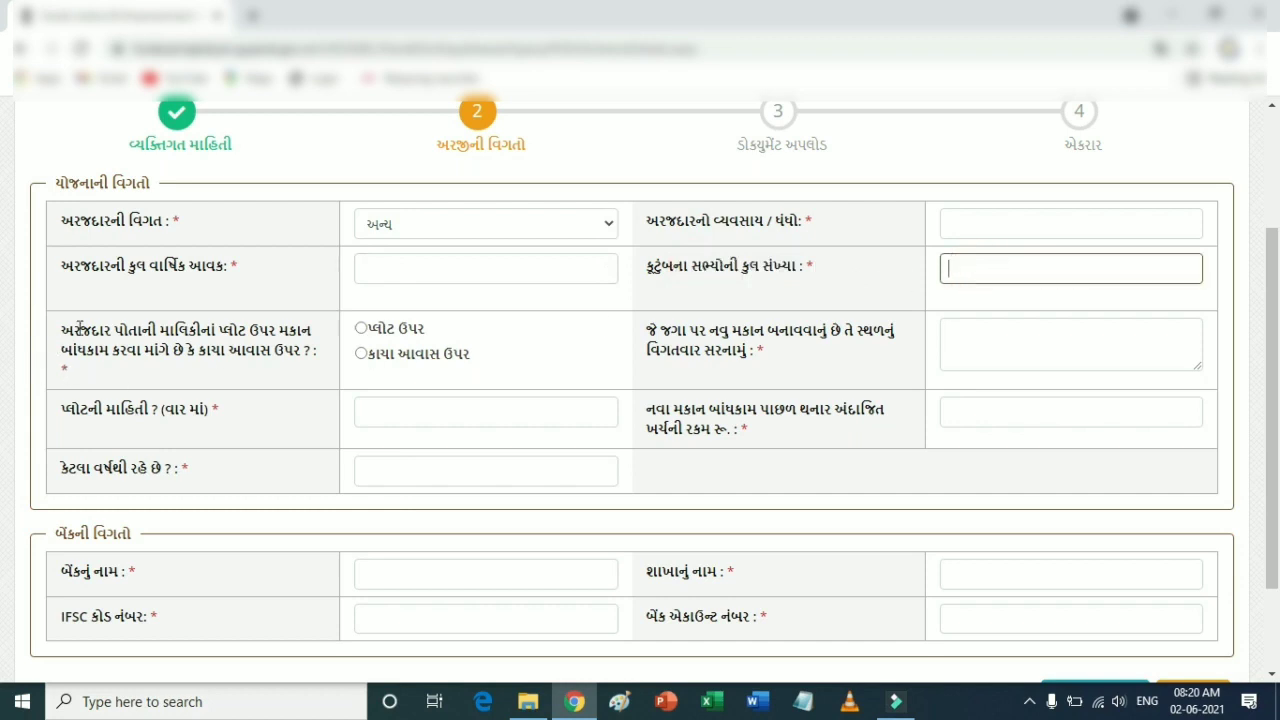
# - Examine the choice between building on an owned plot or over a kutcha house, and the new house's site address field
pyautogui.moveTo(112, 330); pyautogui.dragTo(304, 328)
pyautogui.moveTo(146, 352); pyautogui.dragTo(295, 351)
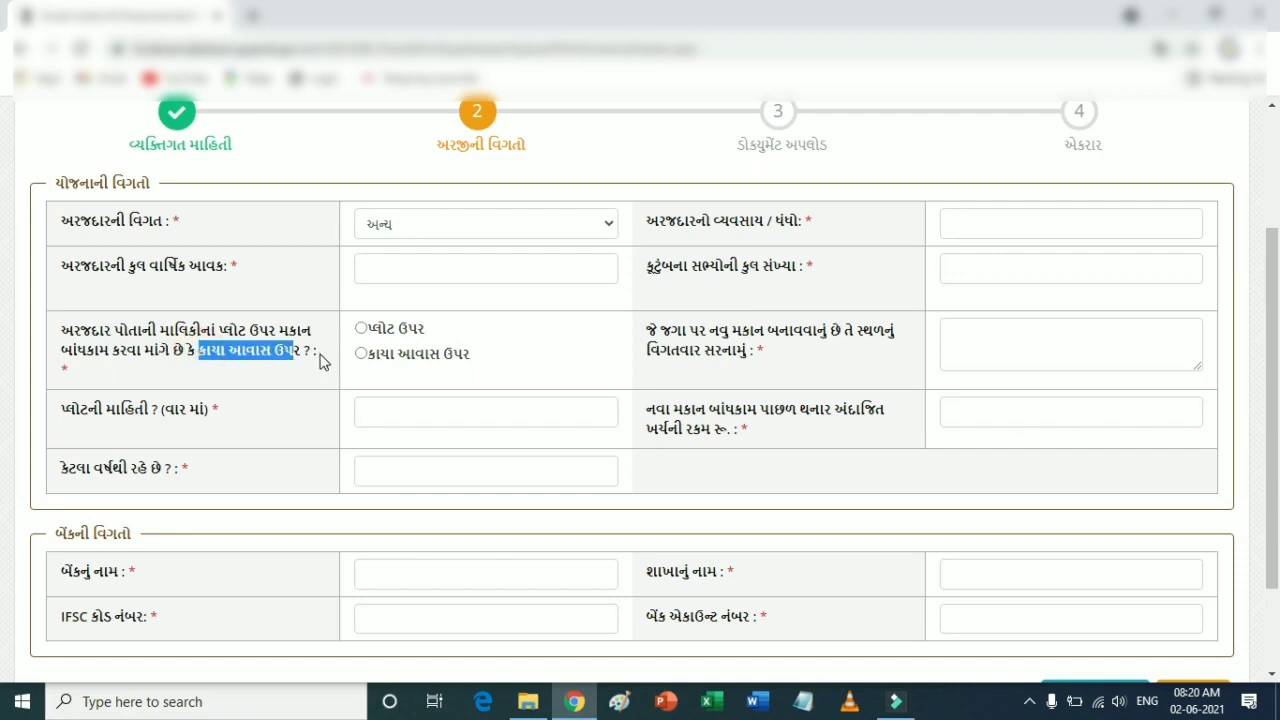
pyautogui.moveTo(437, 331); pyautogui.dragTo(370, 333)
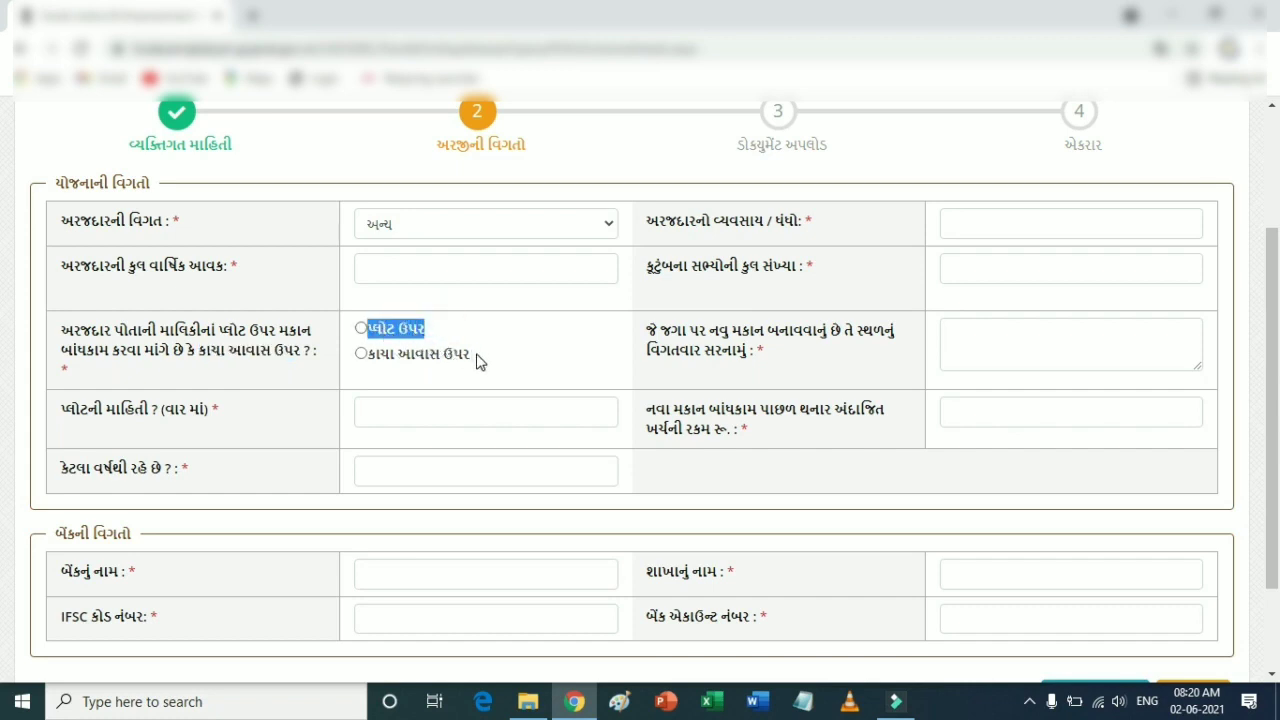
pyautogui.moveTo(485, 356); pyautogui.dragTo(377, 358)
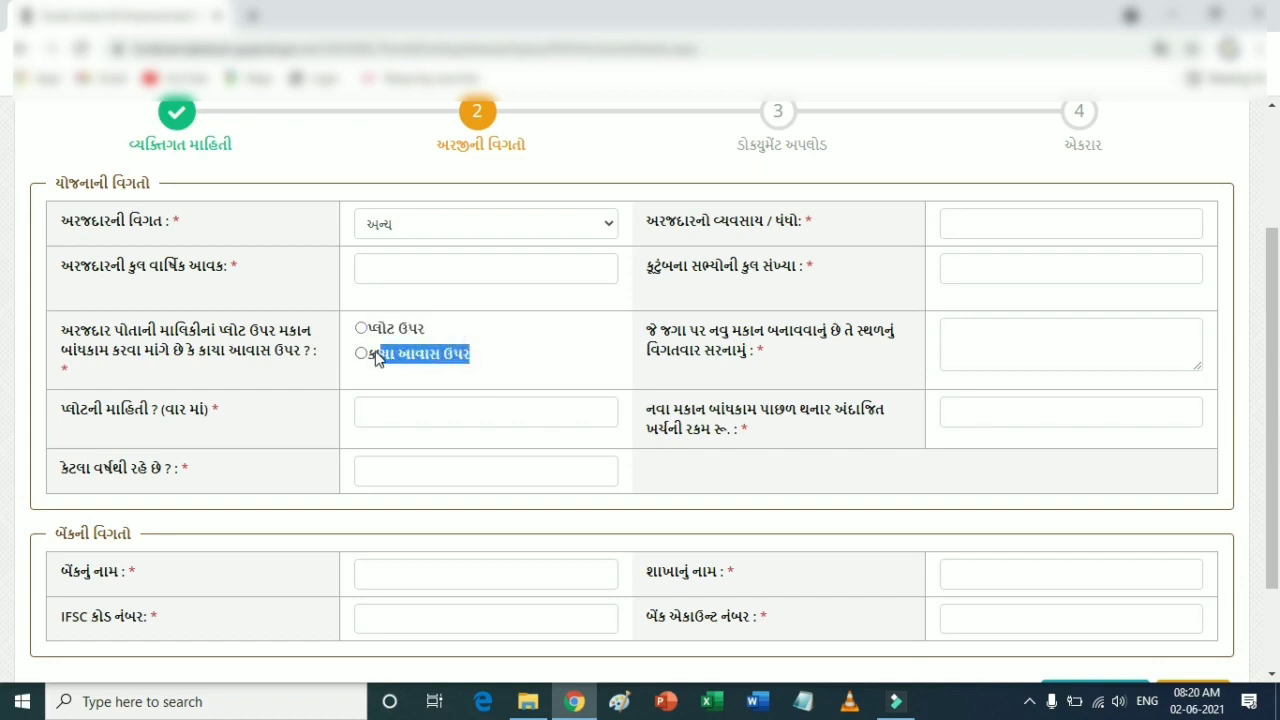
pyautogui.click(575, 335)
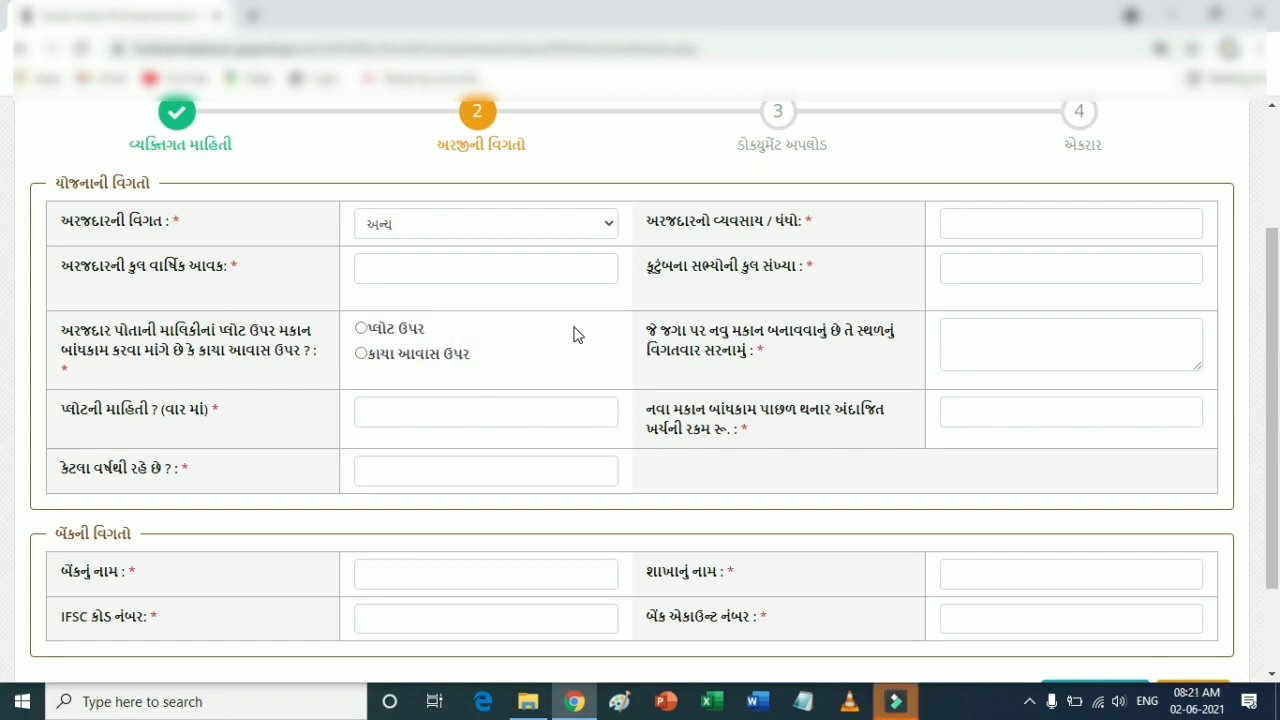
pyautogui.moveTo(712, 332); pyautogui.dragTo(836, 332)
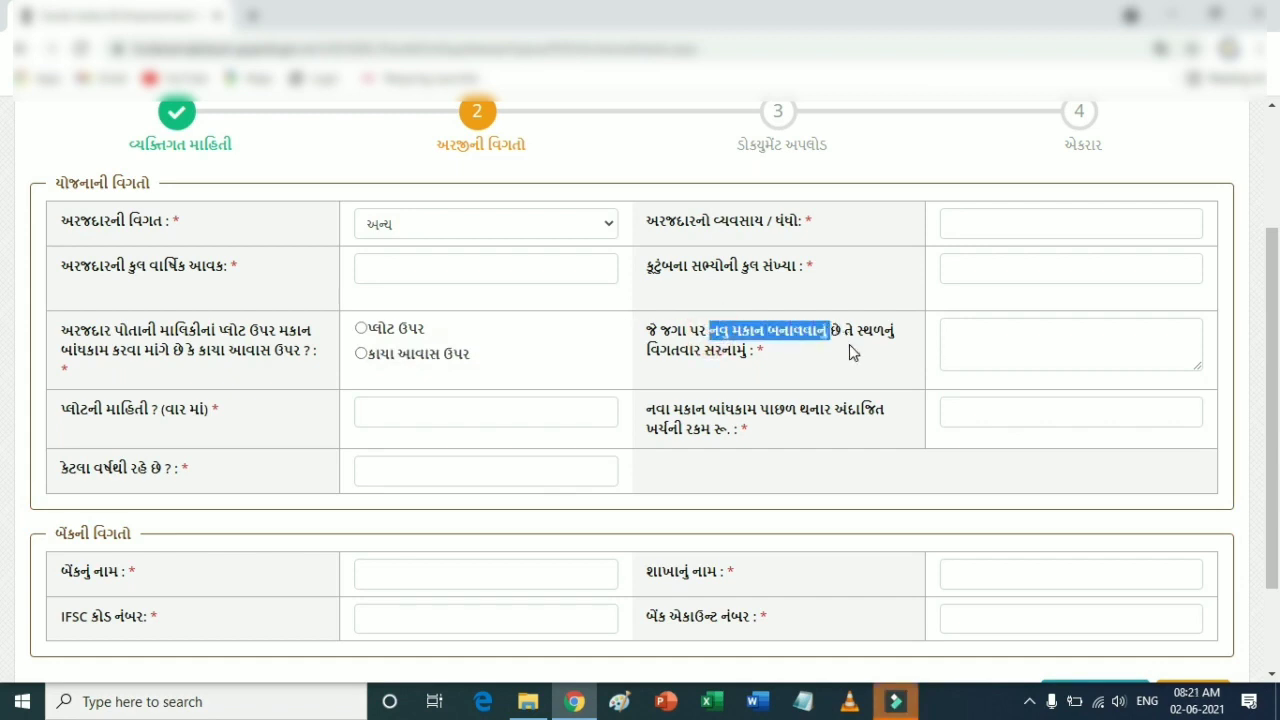
pyautogui.click(986, 338)
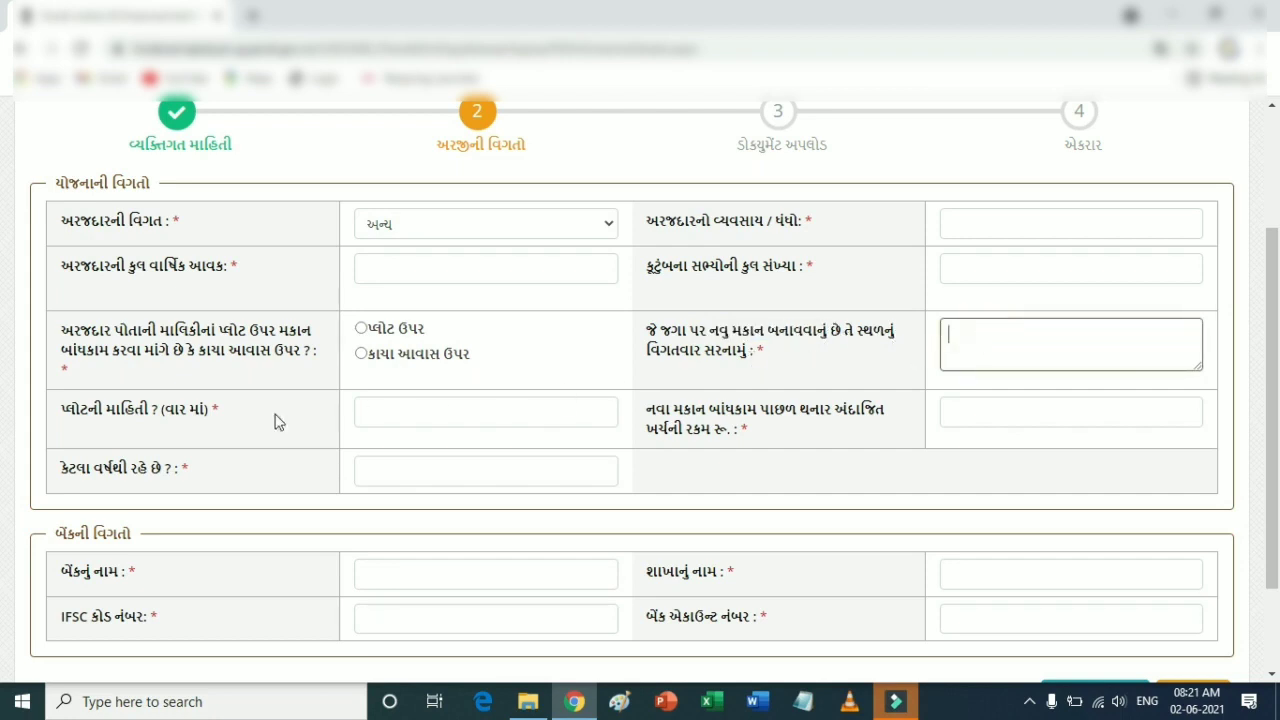
# - Review the fields for plot size, estimated construction cost of the new house and years of residence
pyautogui.moveTo(120, 412); pyautogui.dragTo(358, 418)
pyautogui.click(365, 409)
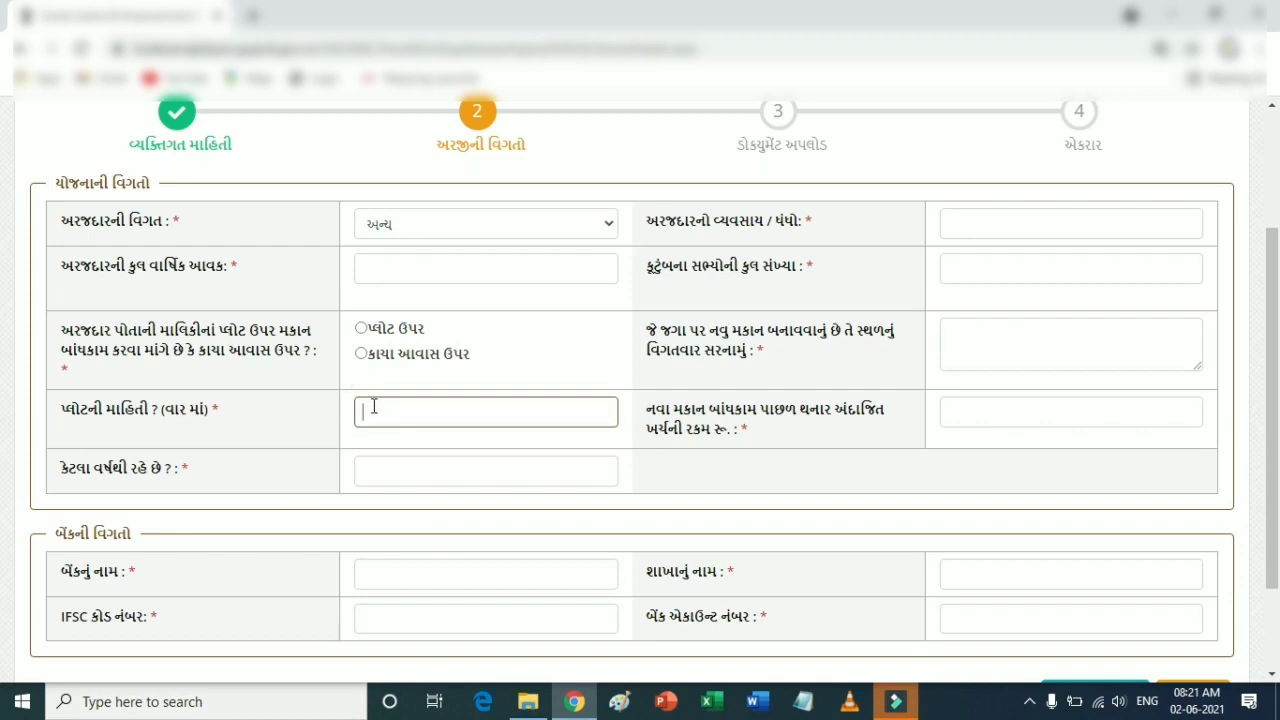
pyautogui.moveTo(670, 410); pyautogui.dragTo(763, 410)
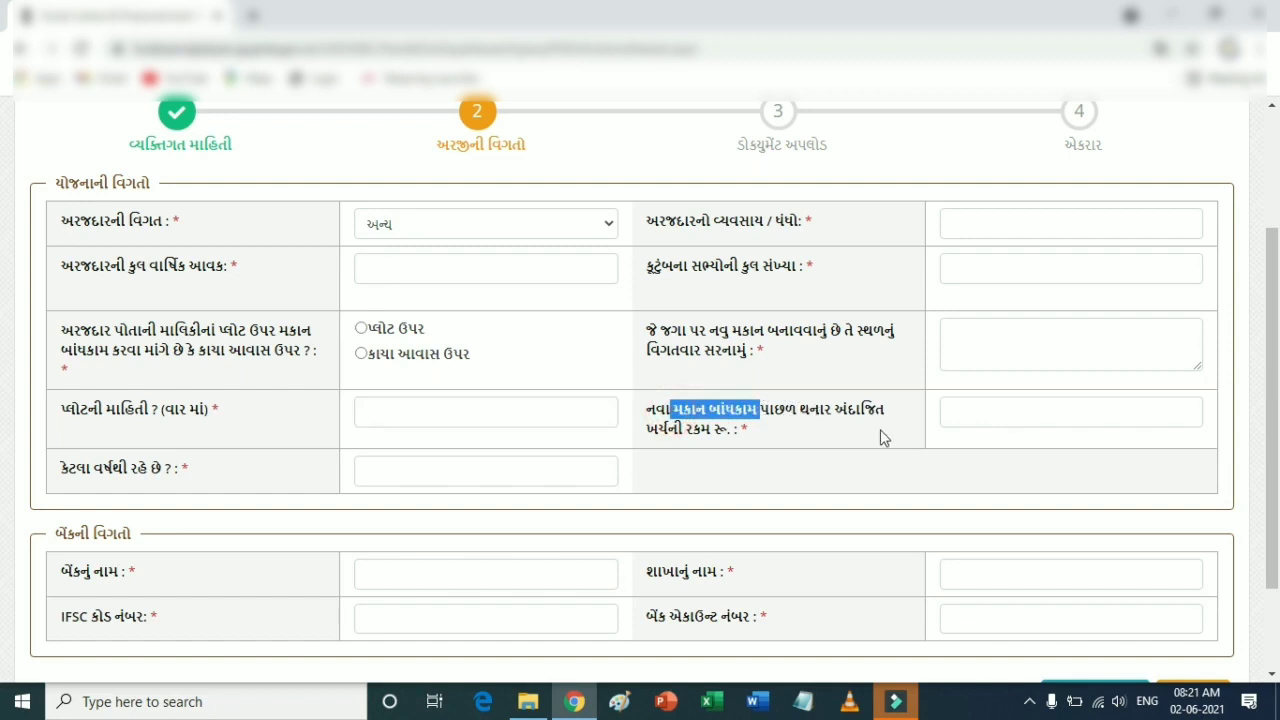
pyautogui.click(967, 410)
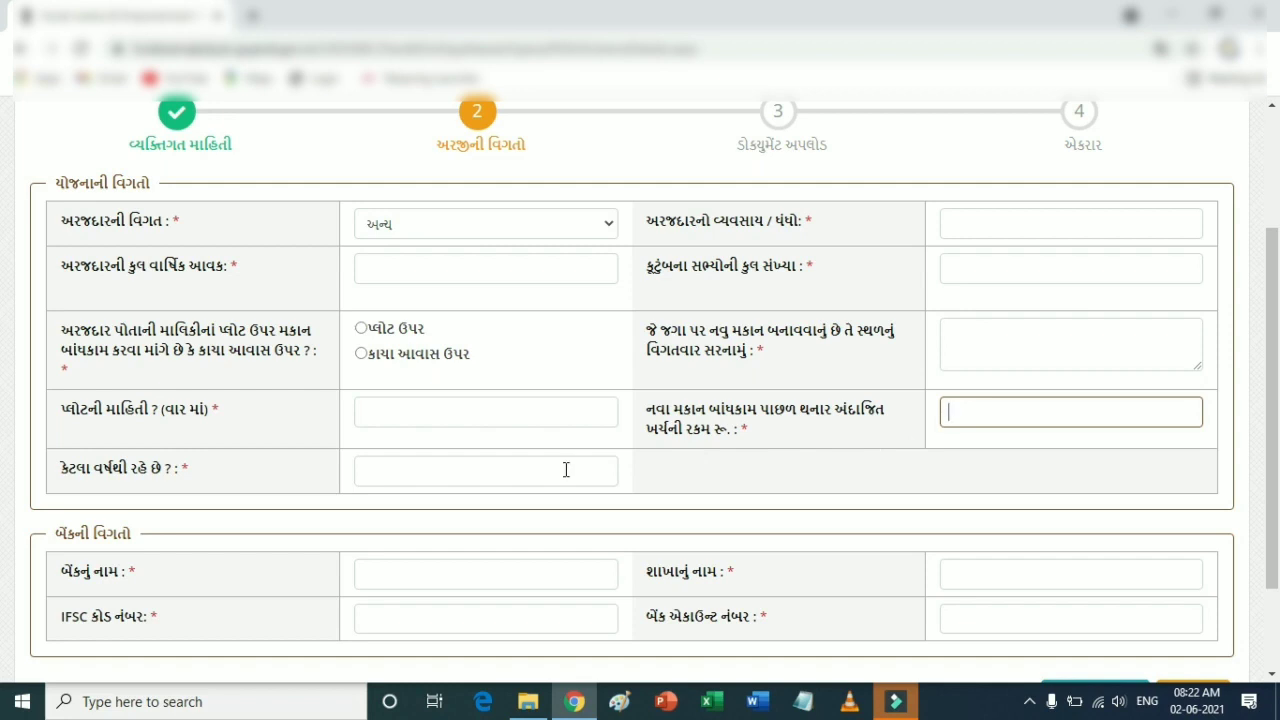
pyautogui.click(72, 467)
pyautogui.moveTo(72, 467); pyautogui.dragTo(164, 469)
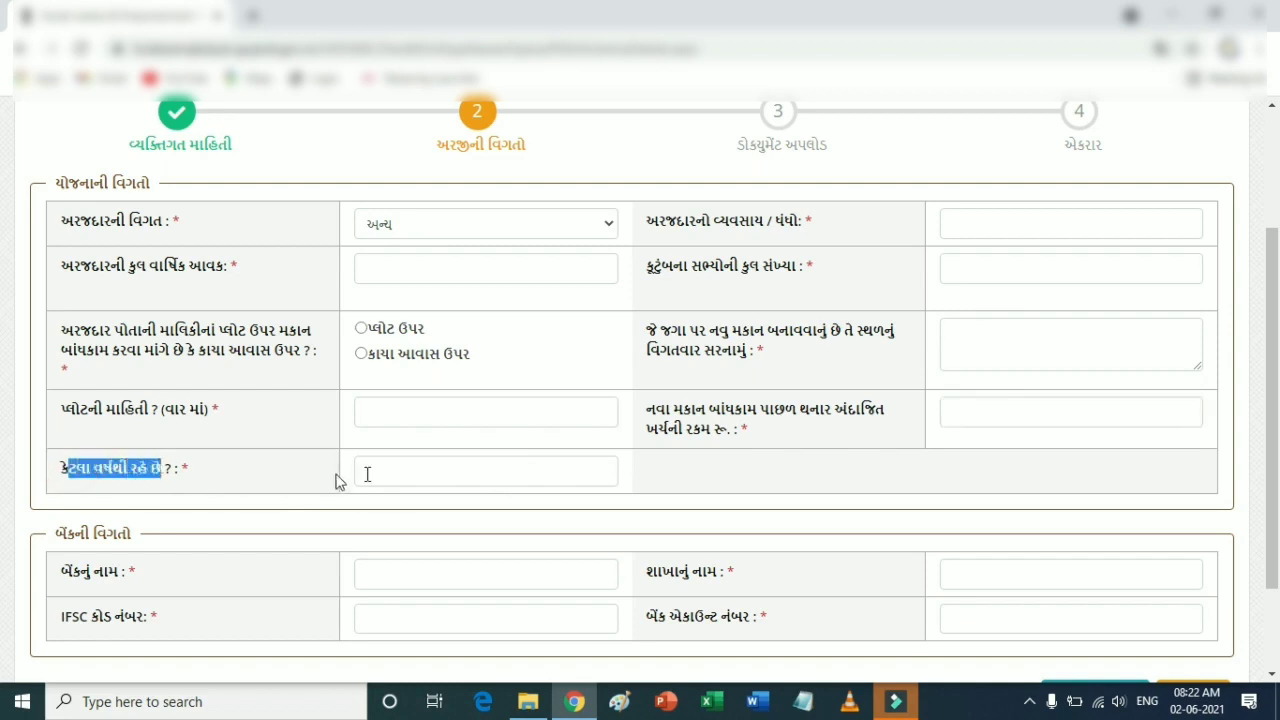
pyautogui.click(404, 474)
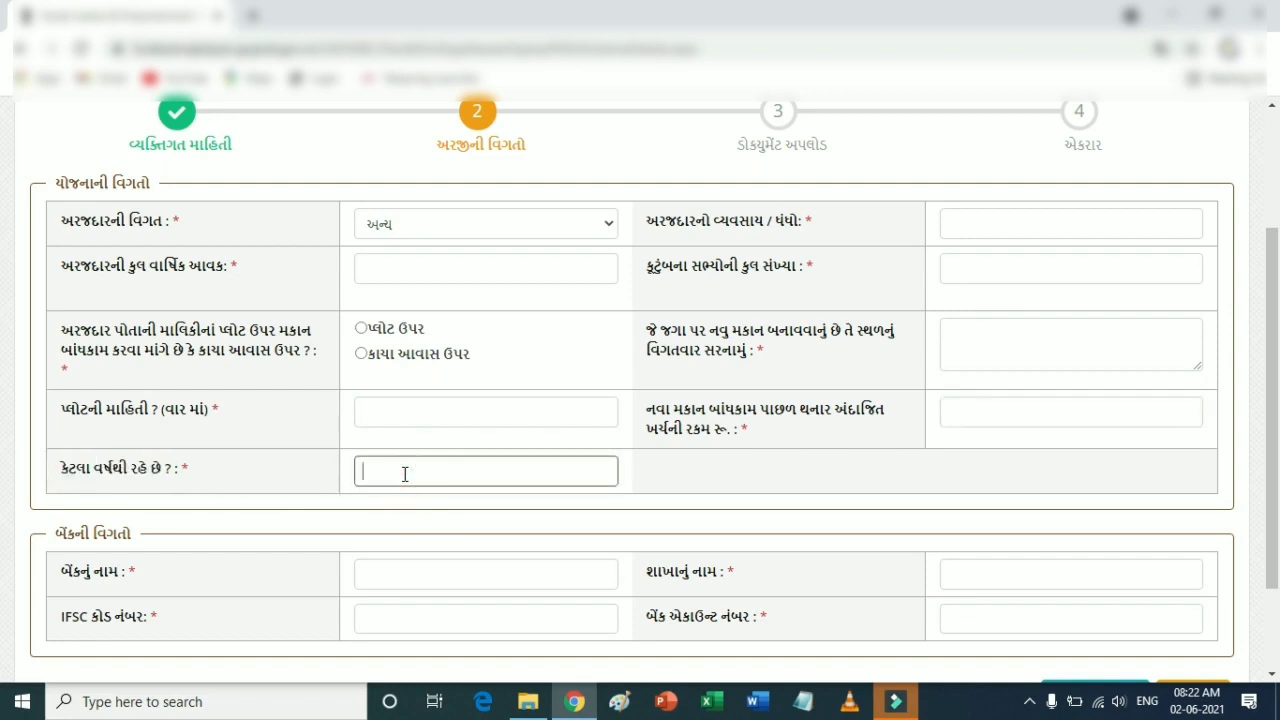
# - Examine the bank details section, covering the bank name, branch name, IFSC code and account number fields
pyautogui.scroll(-2, 407, 476)
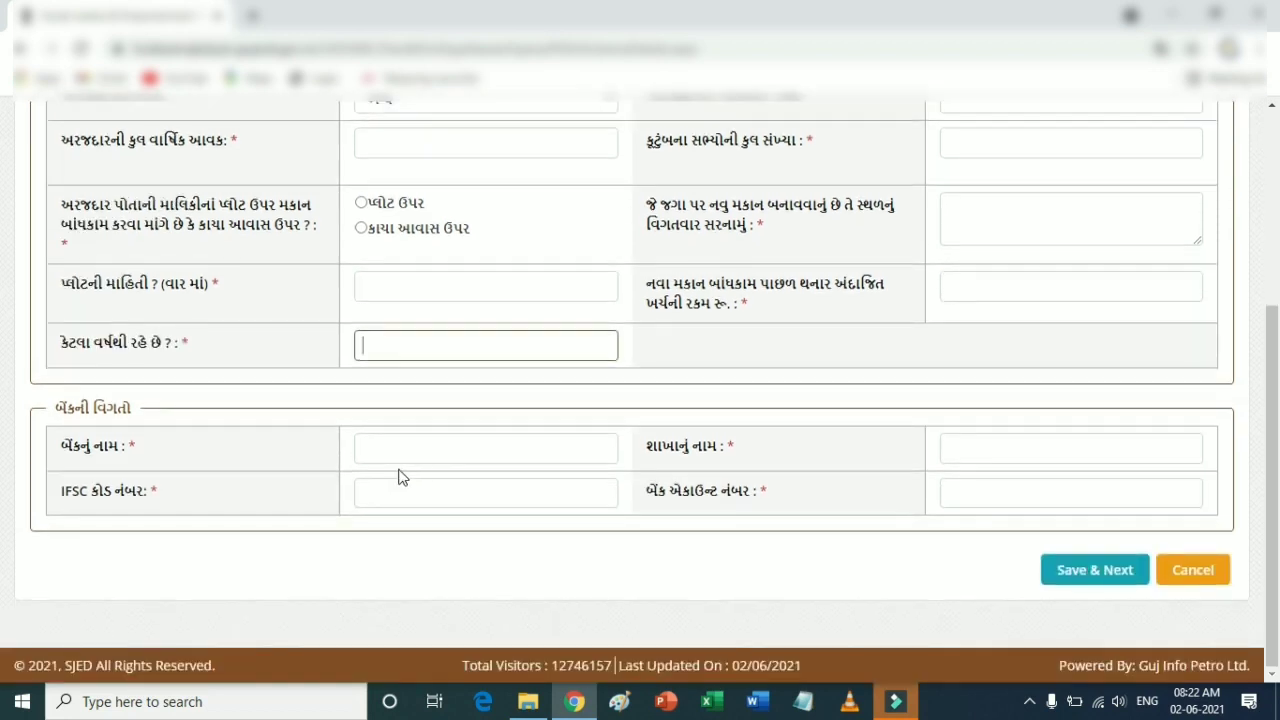
pyautogui.moveTo(58, 410); pyautogui.dragTo(168, 435)
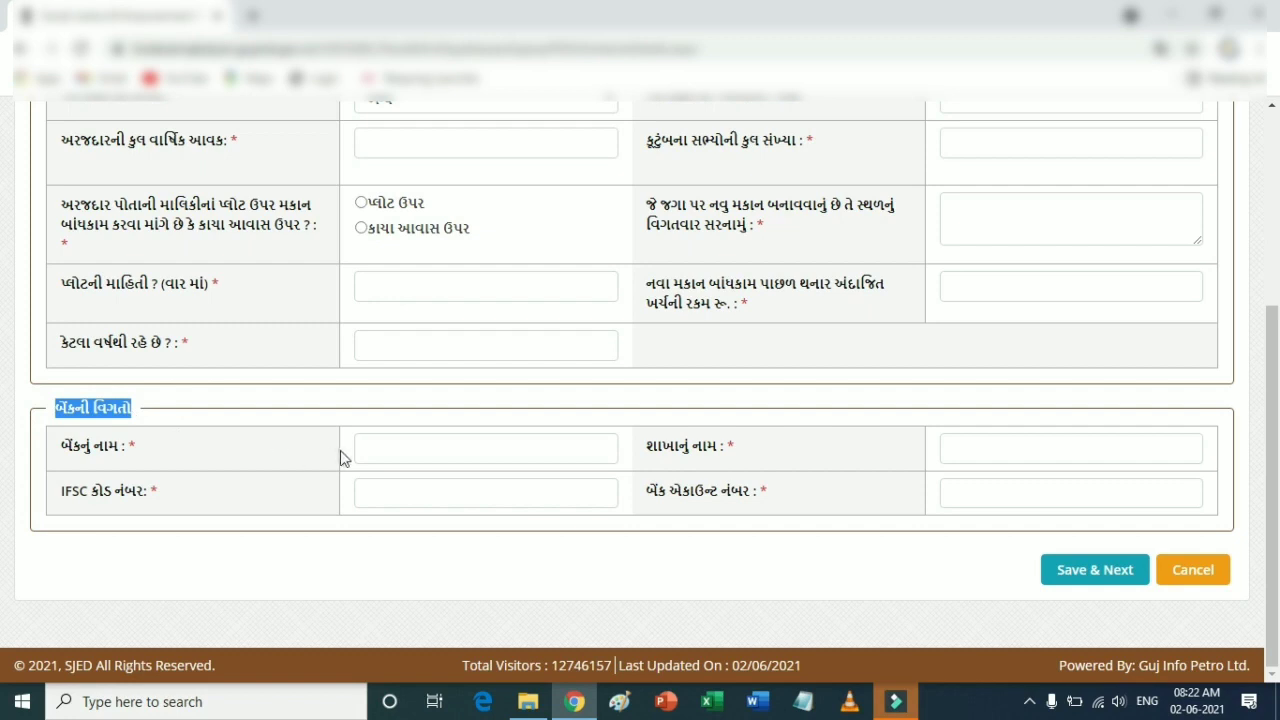
pyautogui.click(378, 449)
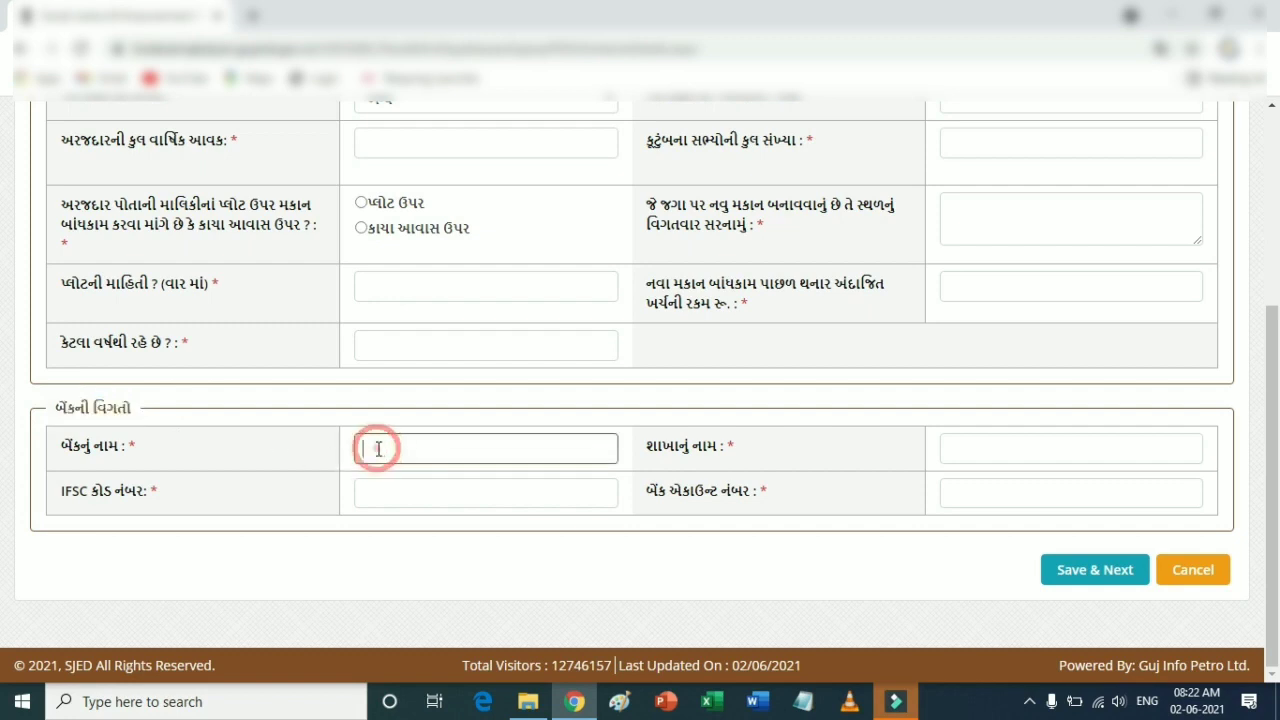
pyautogui.click(962, 447)
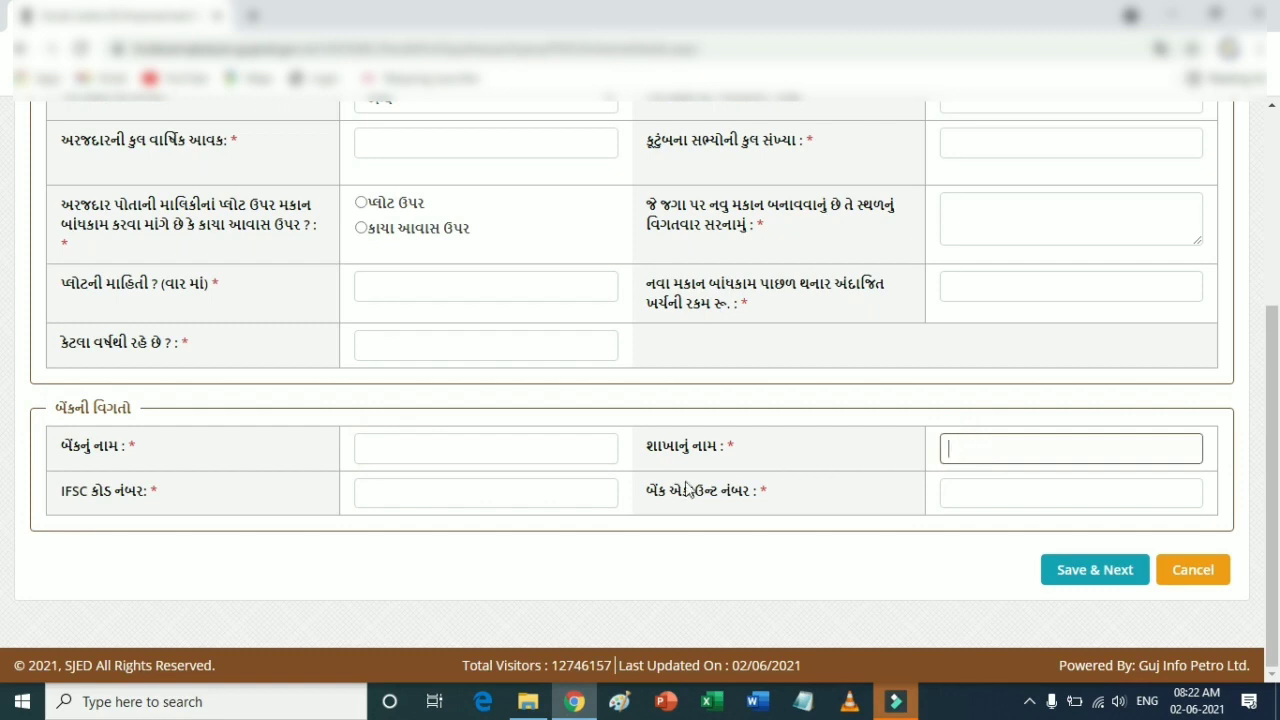
pyautogui.moveTo(61, 490); pyautogui.dragTo(152, 490)
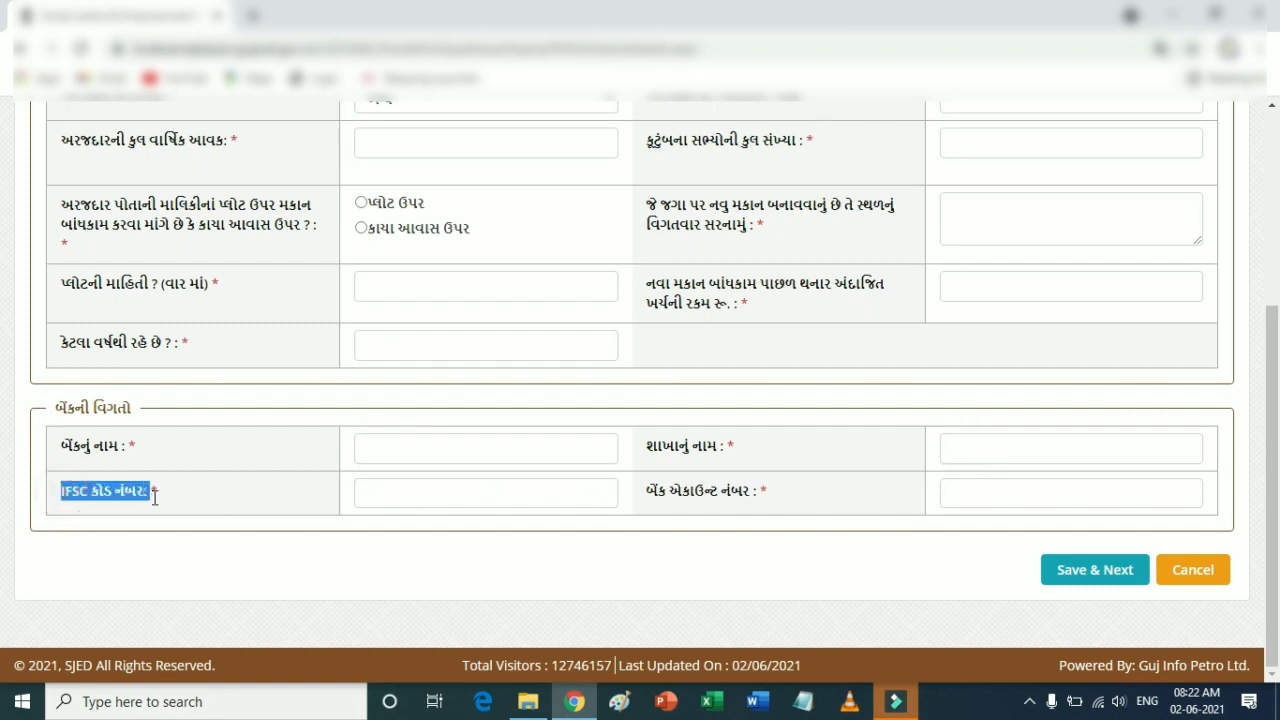
pyautogui.click(368, 496)
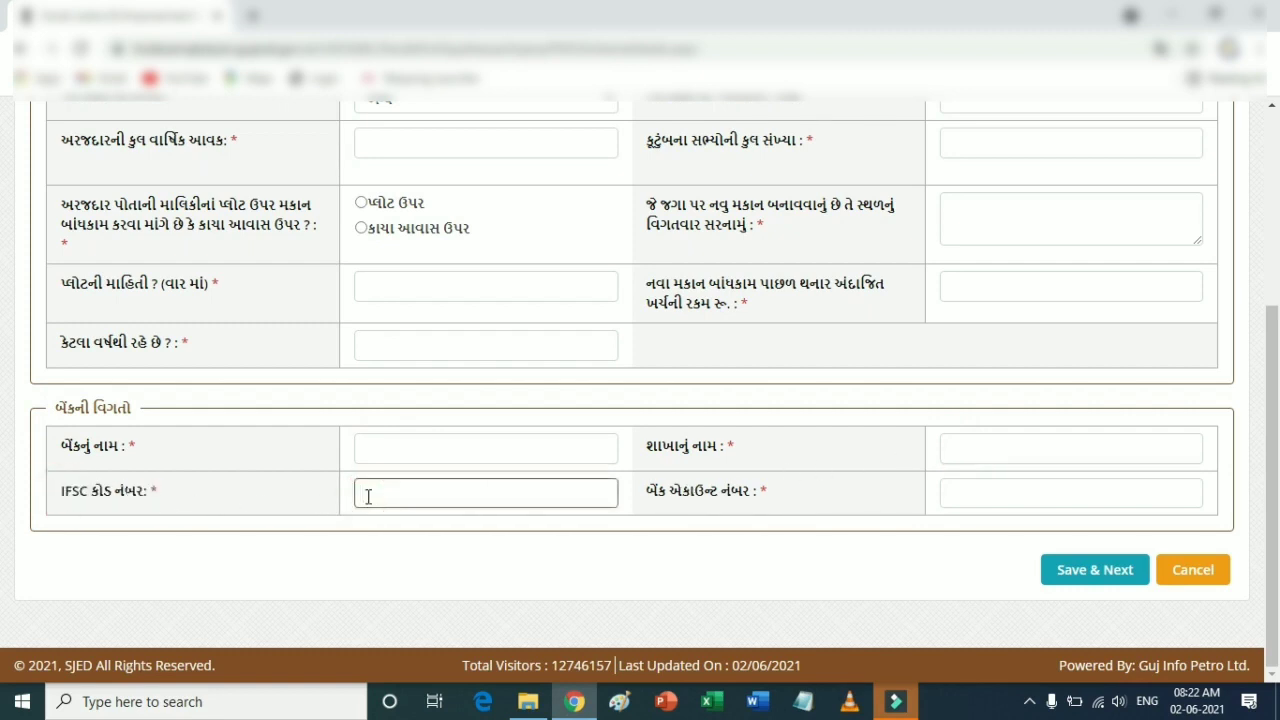
pyautogui.click(994, 493)
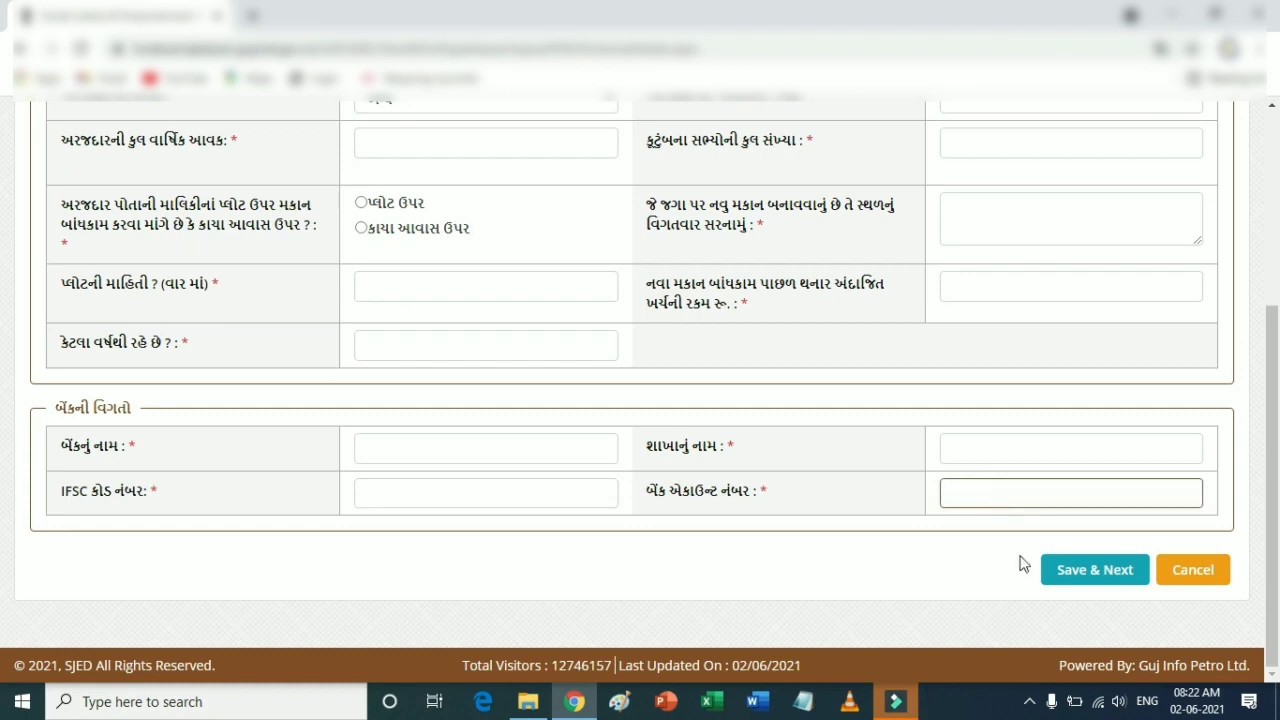
# - Save the application details to continue to the document upload stage, and check the file size limit for uploads
pyautogui.click(1100, 572)
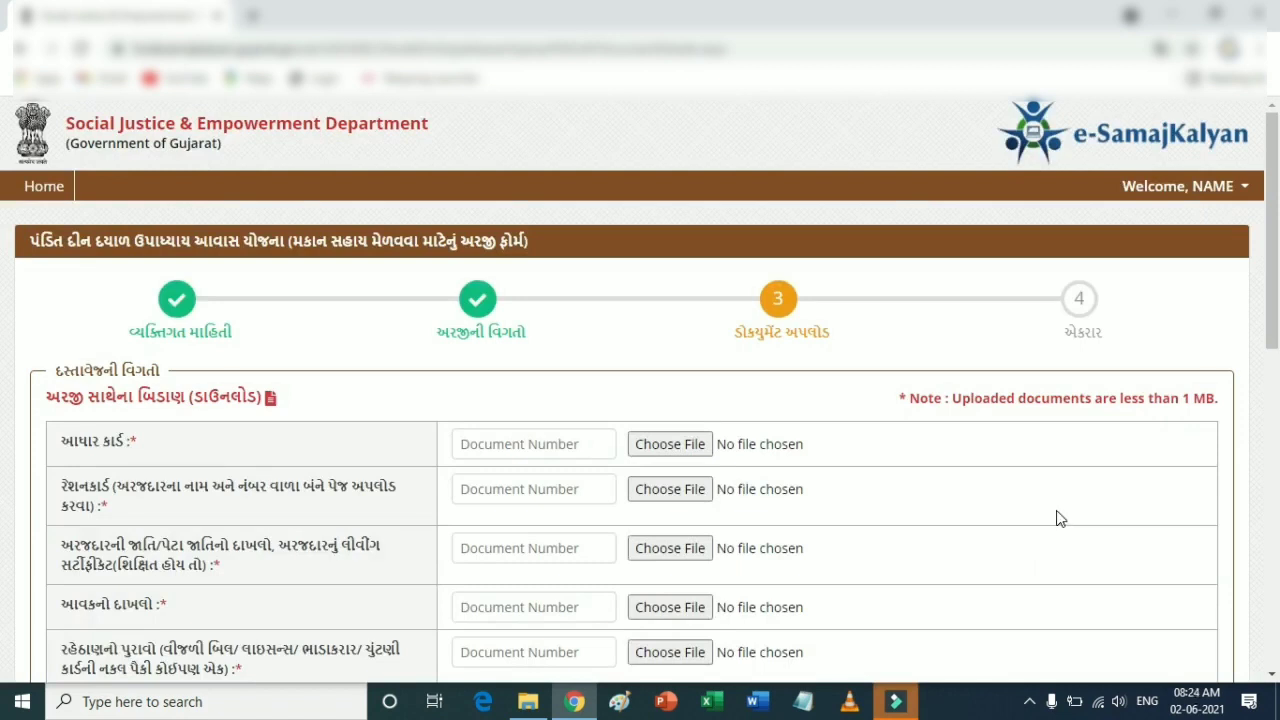
pyautogui.moveTo(727, 335); pyautogui.dragTo(785, 352)
pyautogui.moveTo(1184, 400); pyautogui.dragTo(1219, 398)
pyautogui.scroll(-3, 1203, 409)
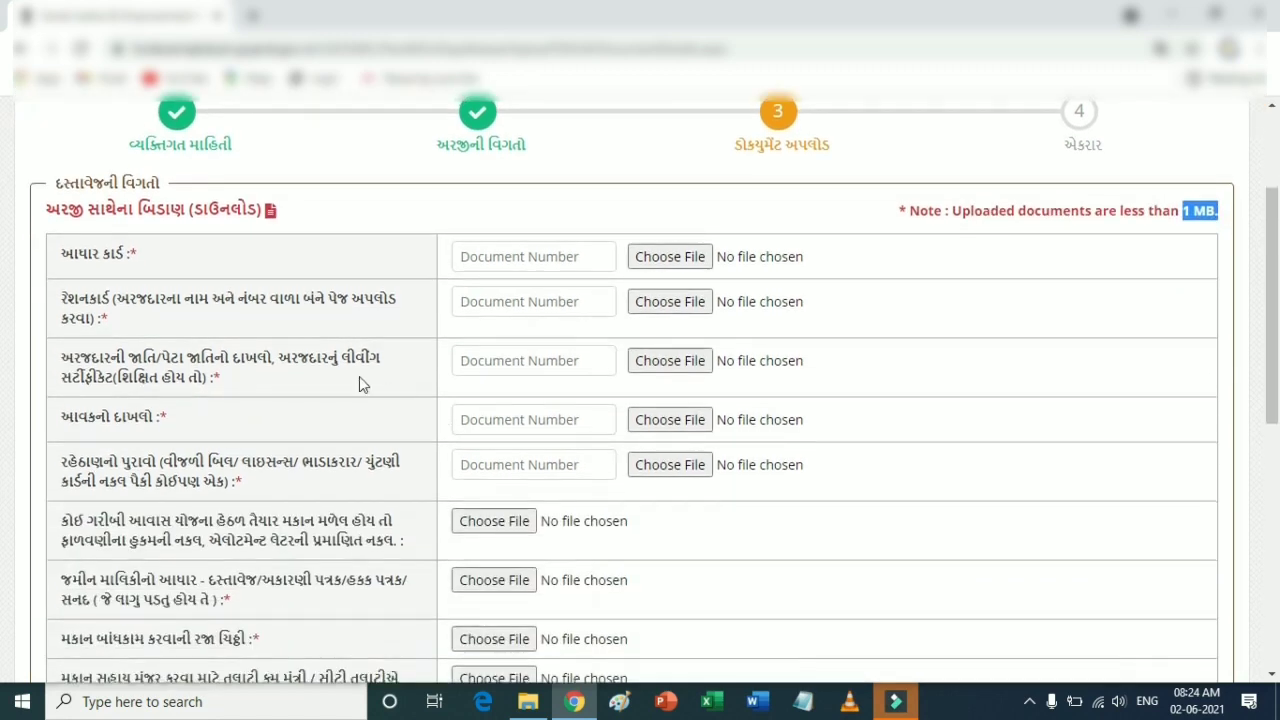
# - Review the document number and file requirements for the Aadhaar card, ration card and caste or school leaving certificate
pyautogui.moveTo(60, 256); pyautogui.dragTo(127, 254)
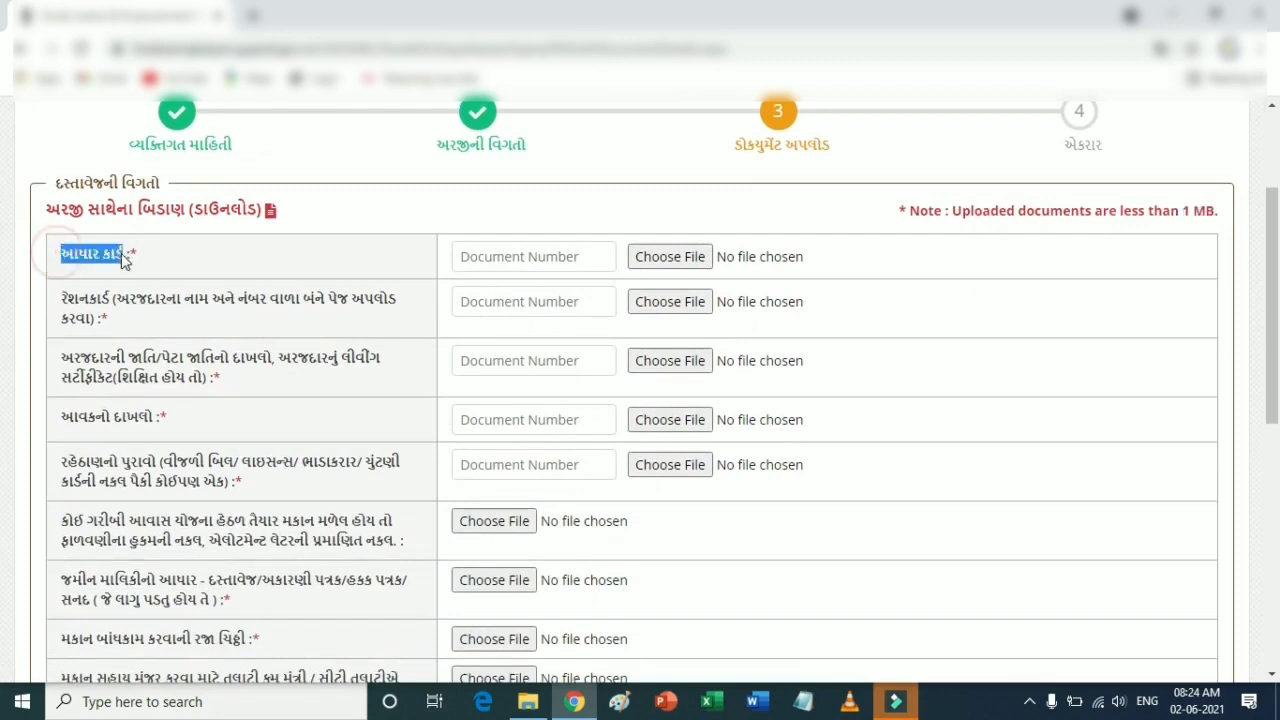
pyautogui.click(510, 257)
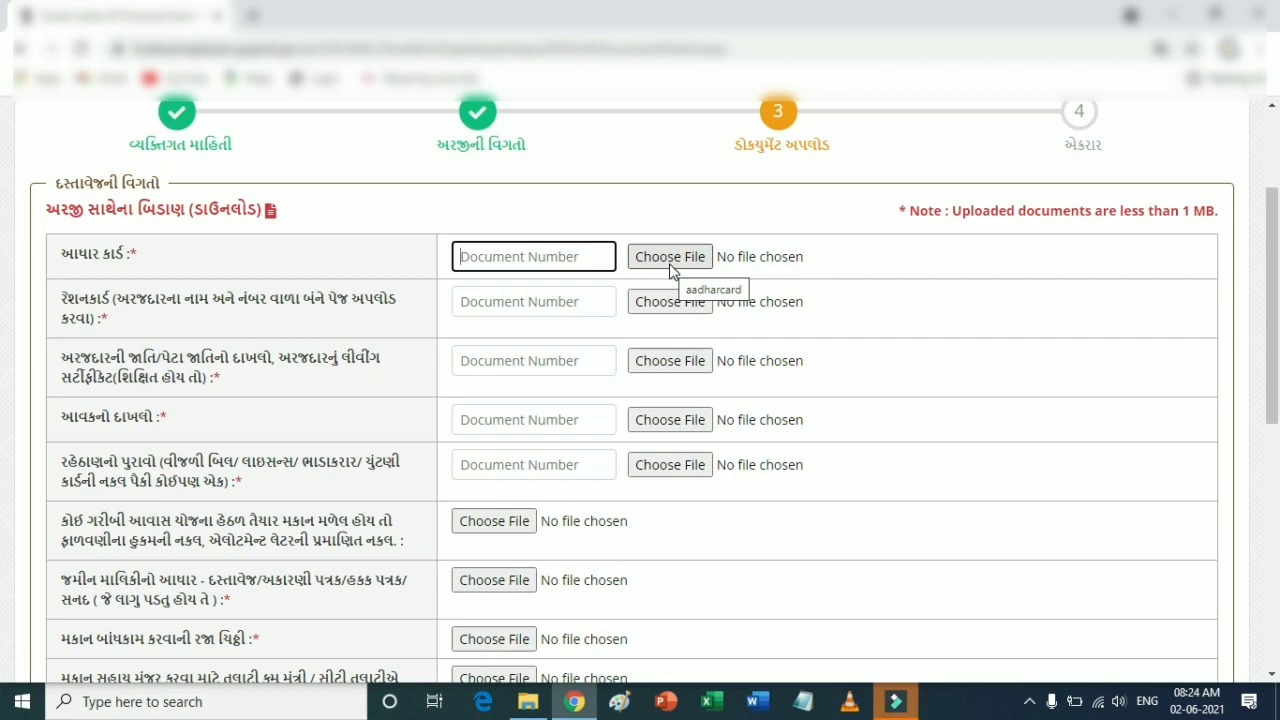
pyautogui.moveTo(58, 298); pyautogui.dragTo(108, 315)
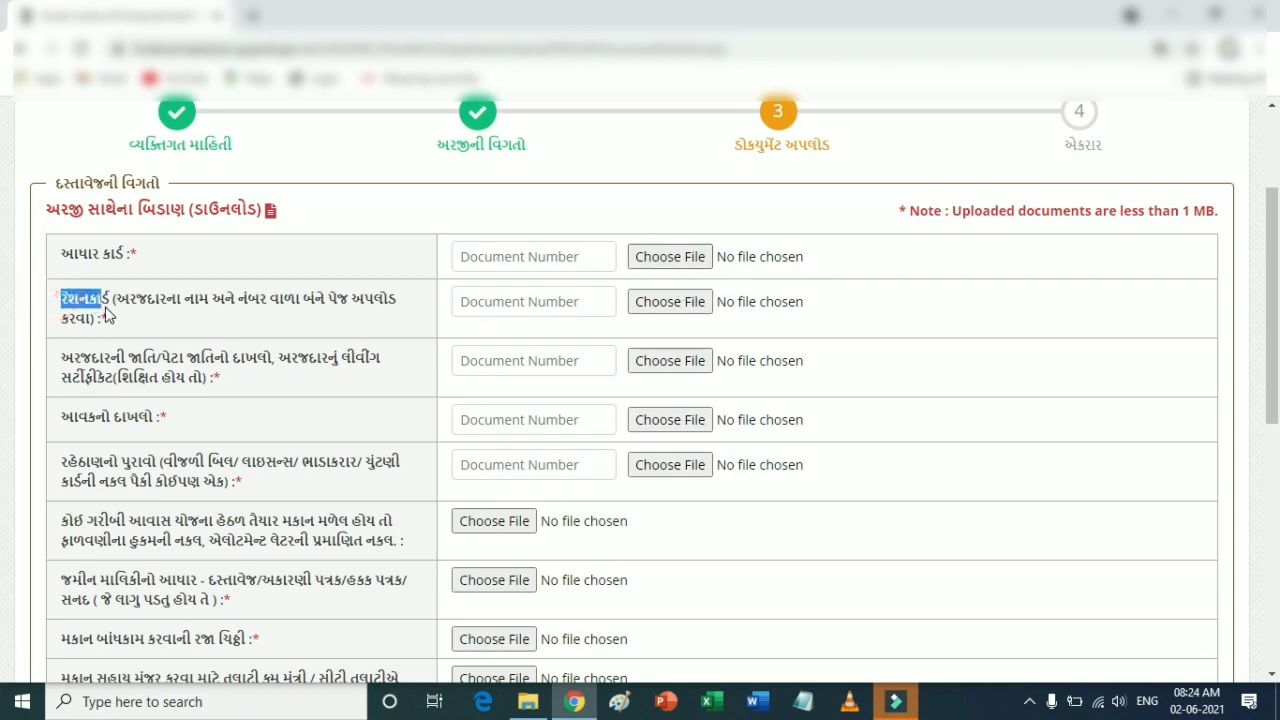
pyautogui.click(544, 301)
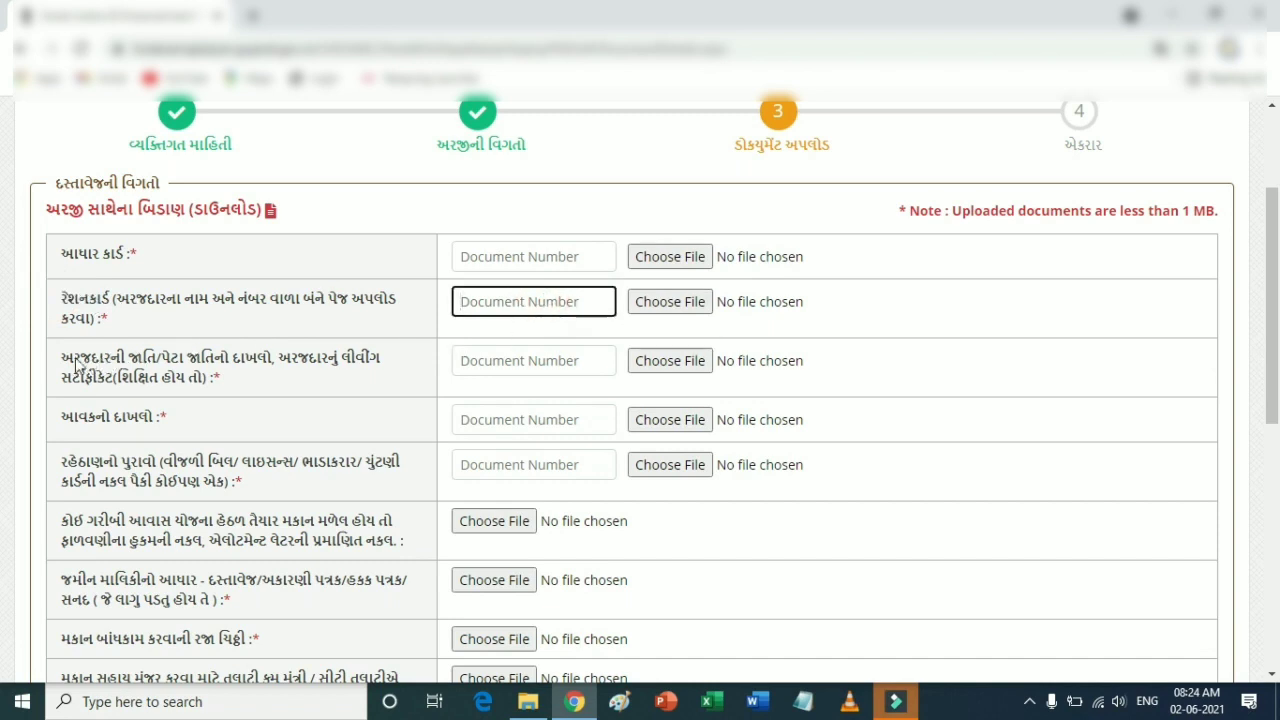
pyautogui.moveTo(62, 365); pyautogui.dragTo(270, 358)
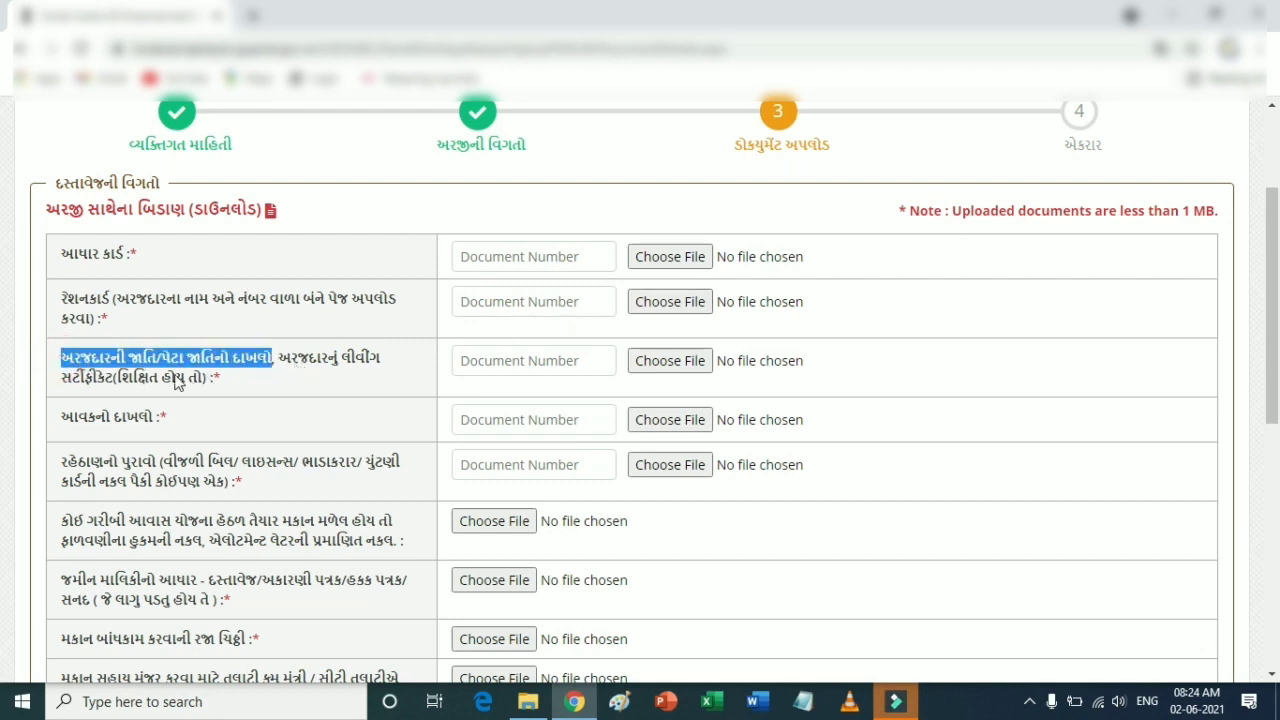
pyautogui.moveTo(63, 380); pyautogui.dragTo(114, 378)
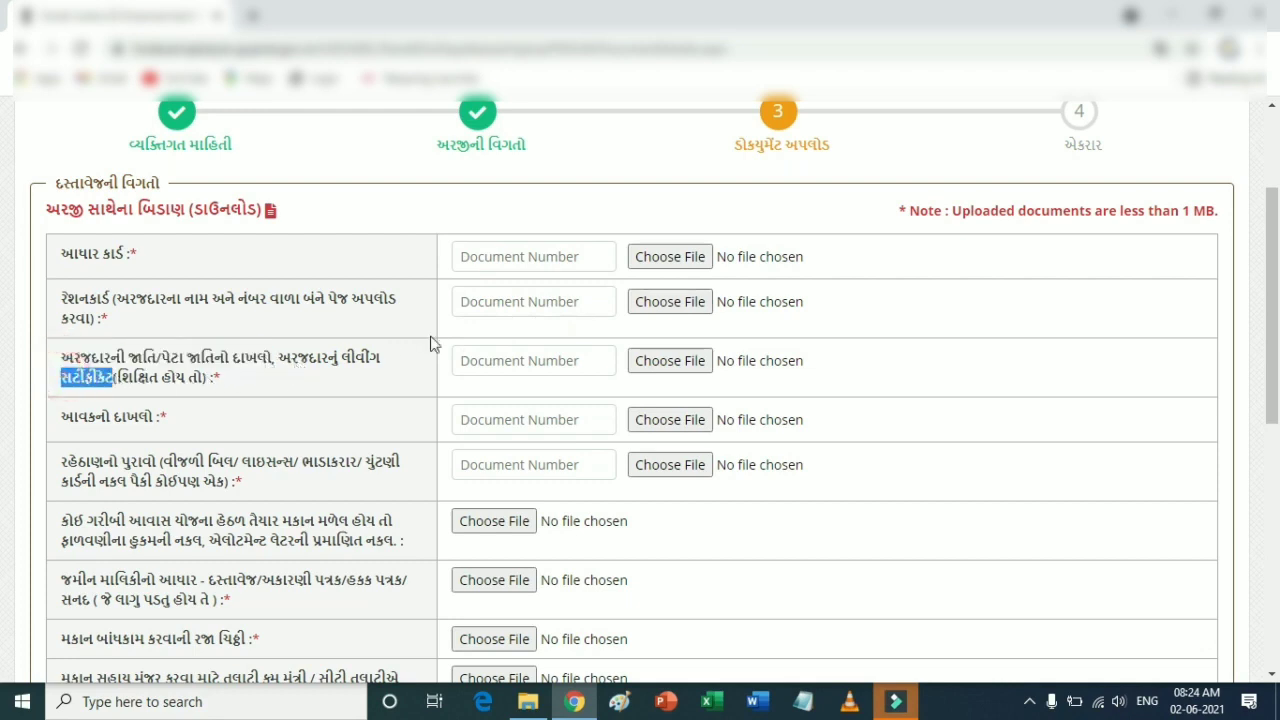
pyautogui.click(488, 362)
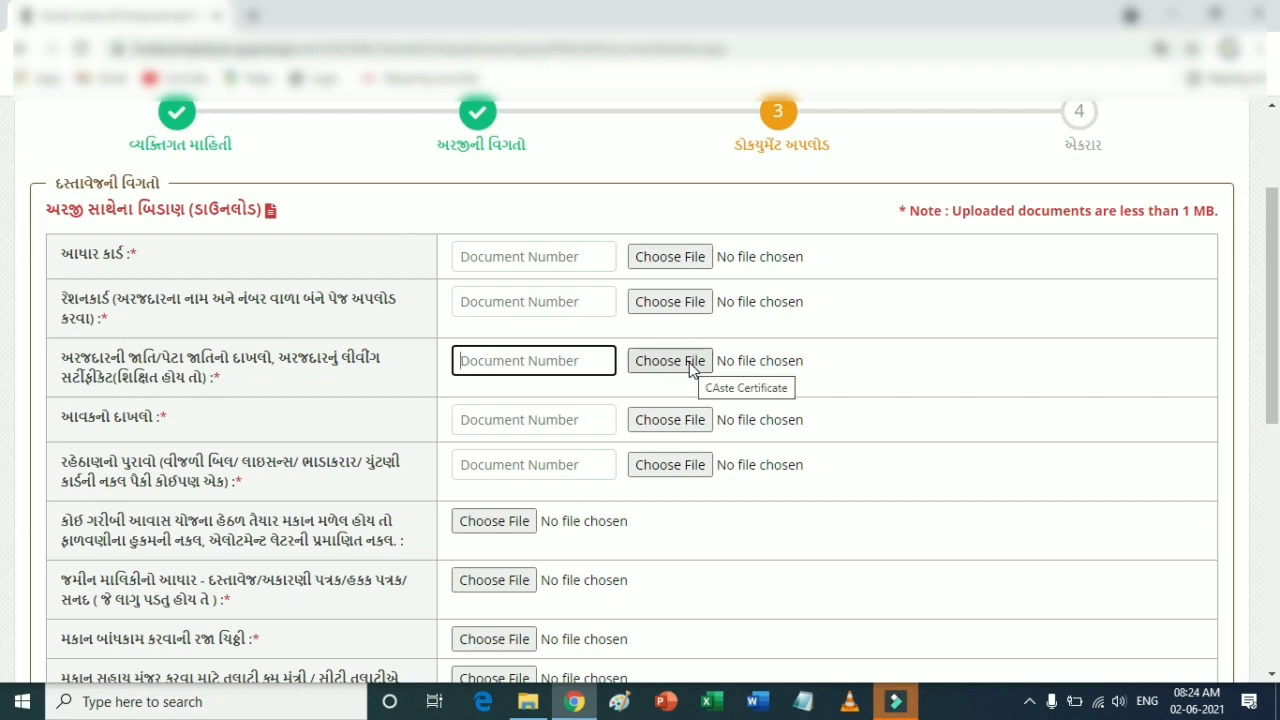
# - Review the document number and file requirements for the income certificate and the proof of residence
pyautogui.moveTo(60, 418); pyautogui.dragTo(157, 426)
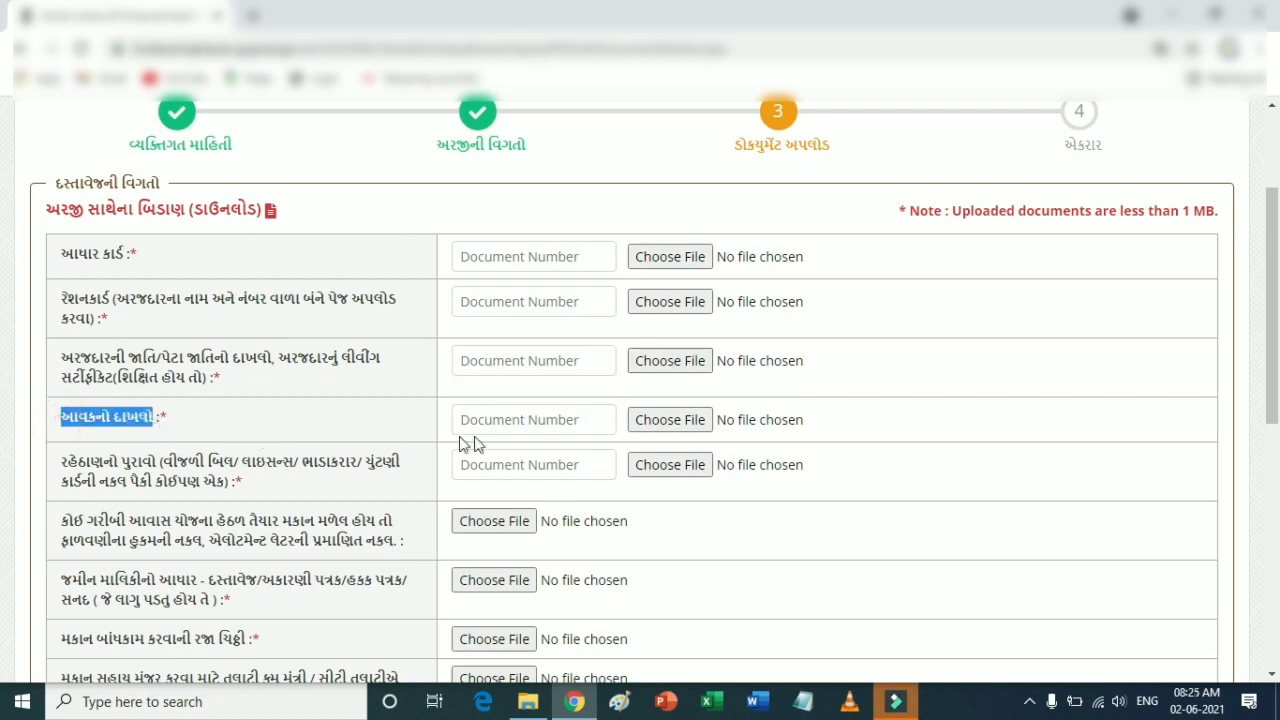
pyautogui.click(517, 425)
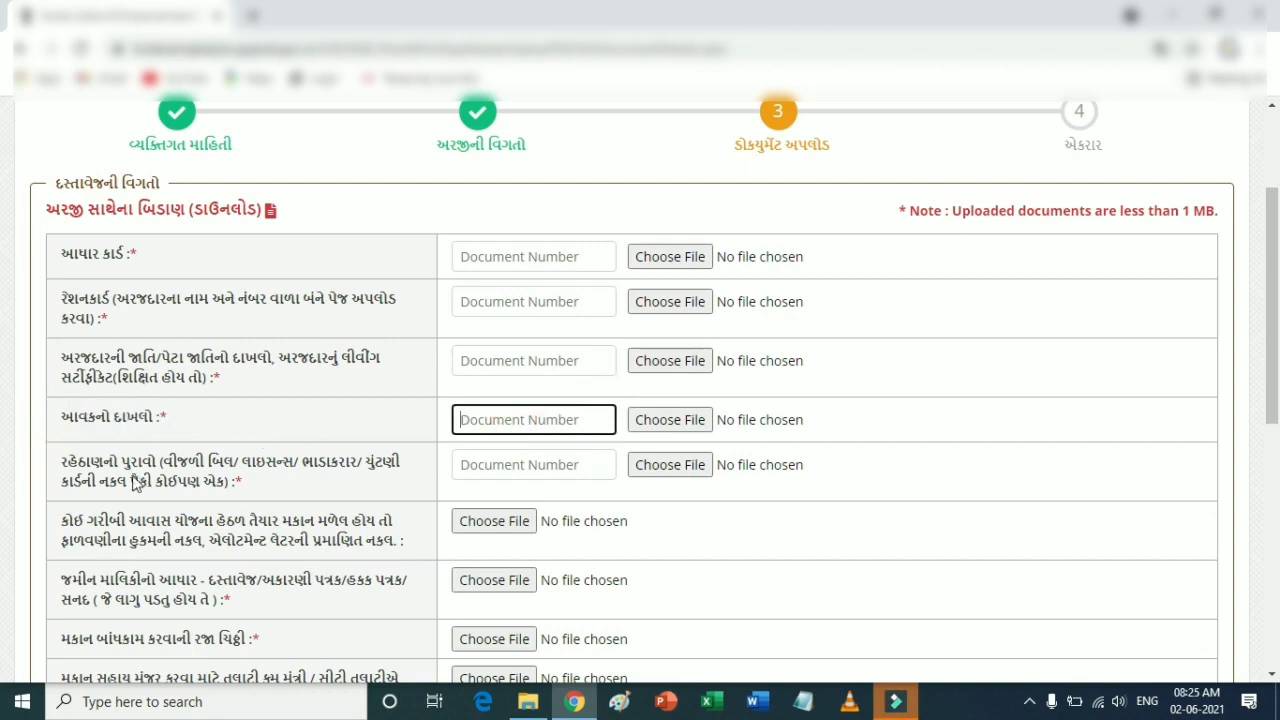
pyautogui.moveTo(56, 455); pyautogui.dragTo(232, 486)
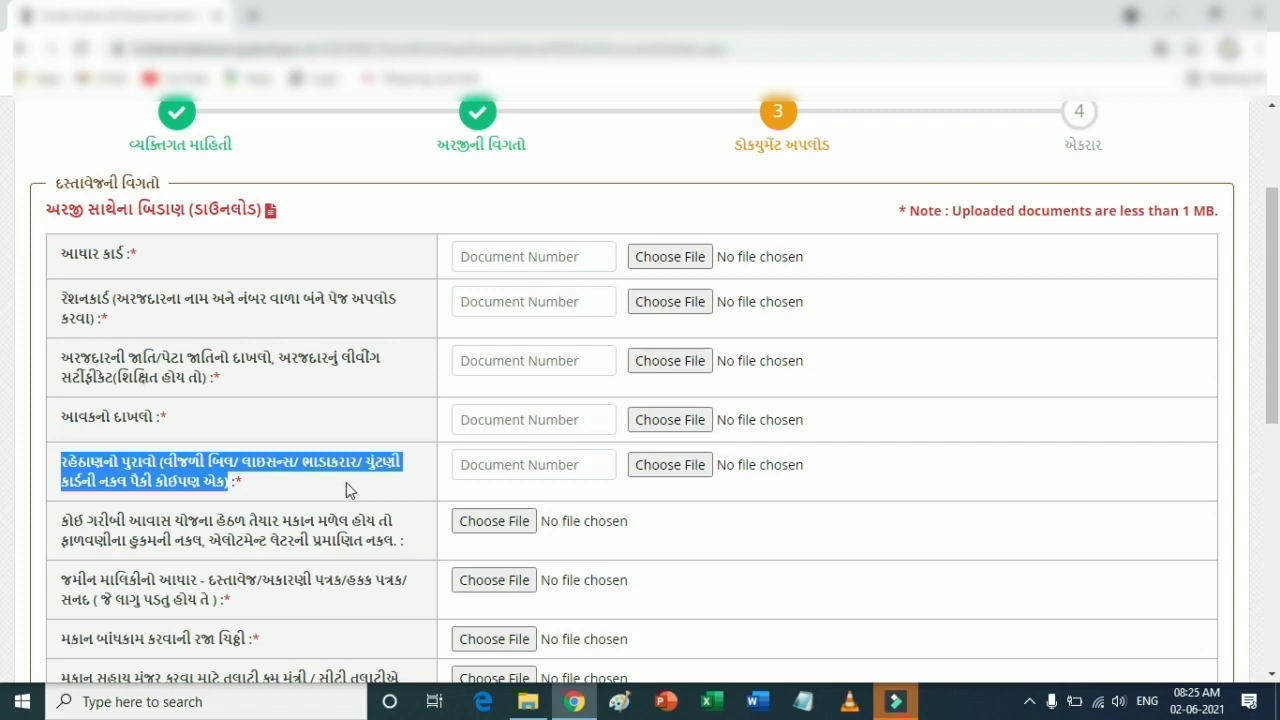
pyautogui.click(472, 465)
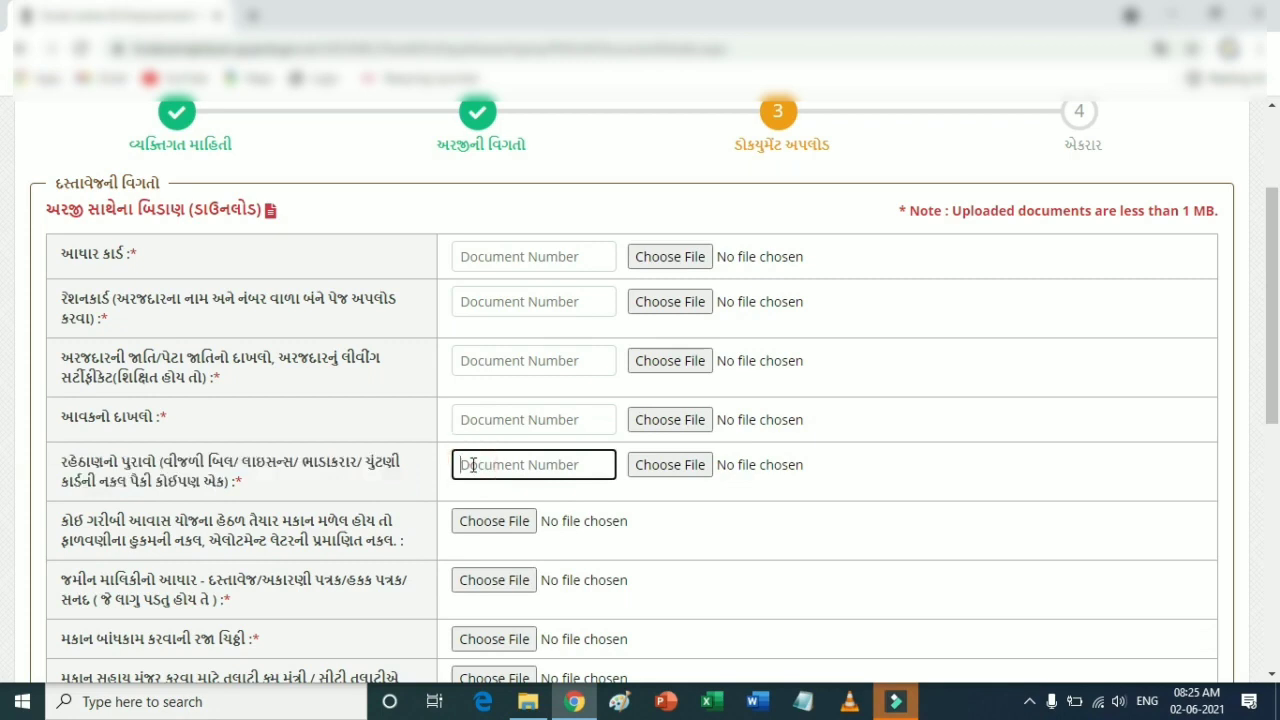
# - Review the upload requirement for the allotment order or certified allotment letter of a house received under another housing scheme
pyautogui.scroll(-2, 472, 465)
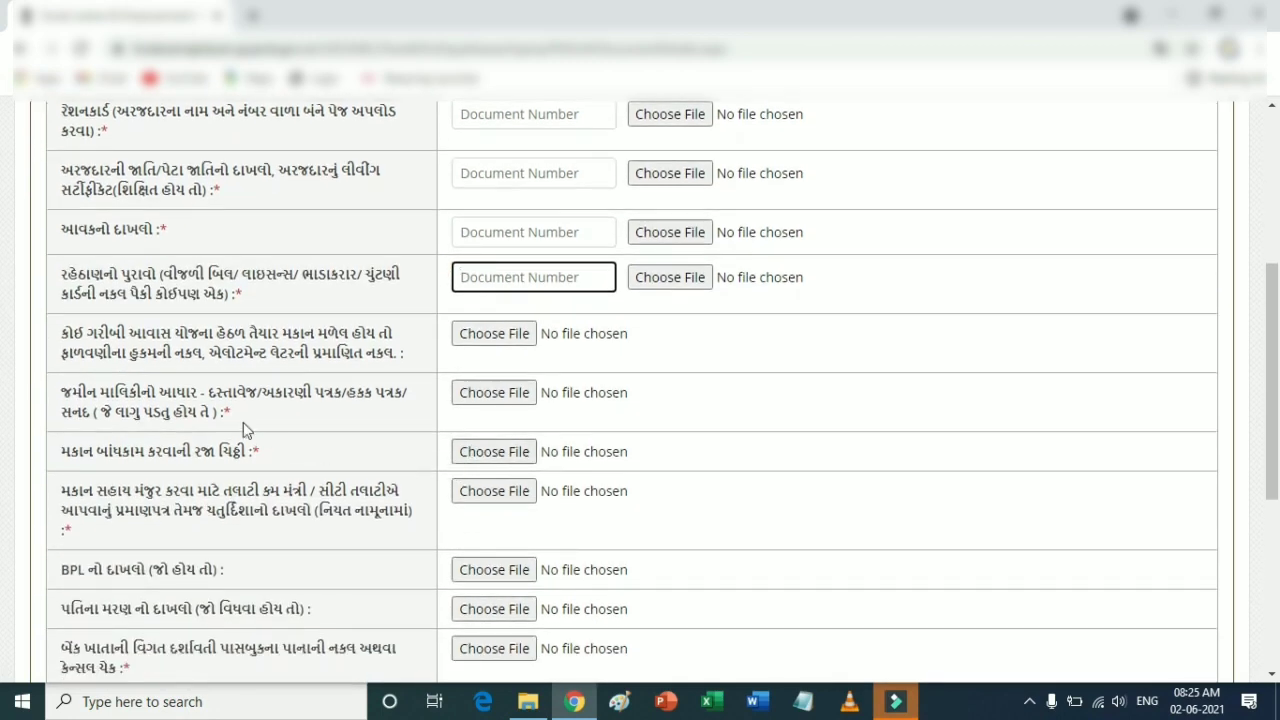
pyautogui.click(82, 327)
pyautogui.moveTo(101, 341); pyautogui.dragTo(395, 336)
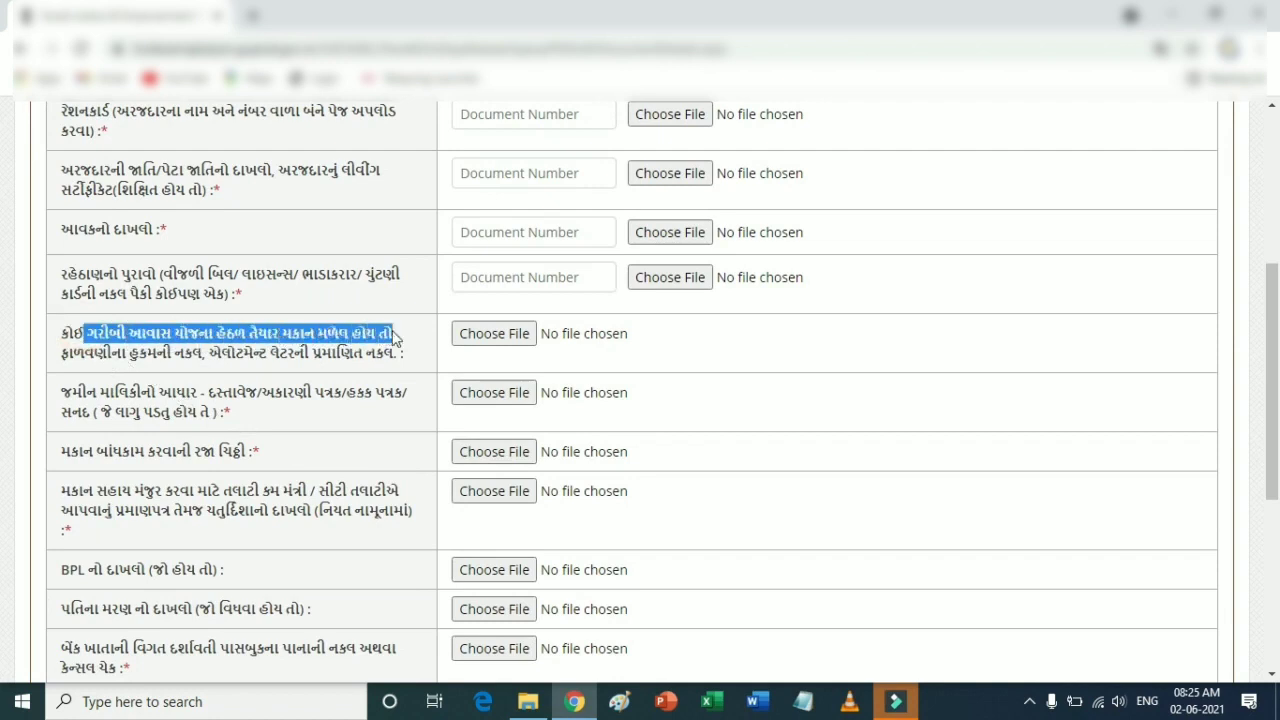
pyautogui.moveTo(108, 352); pyautogui.dragTo(398, 360)
pyautogui.click(219, 360)
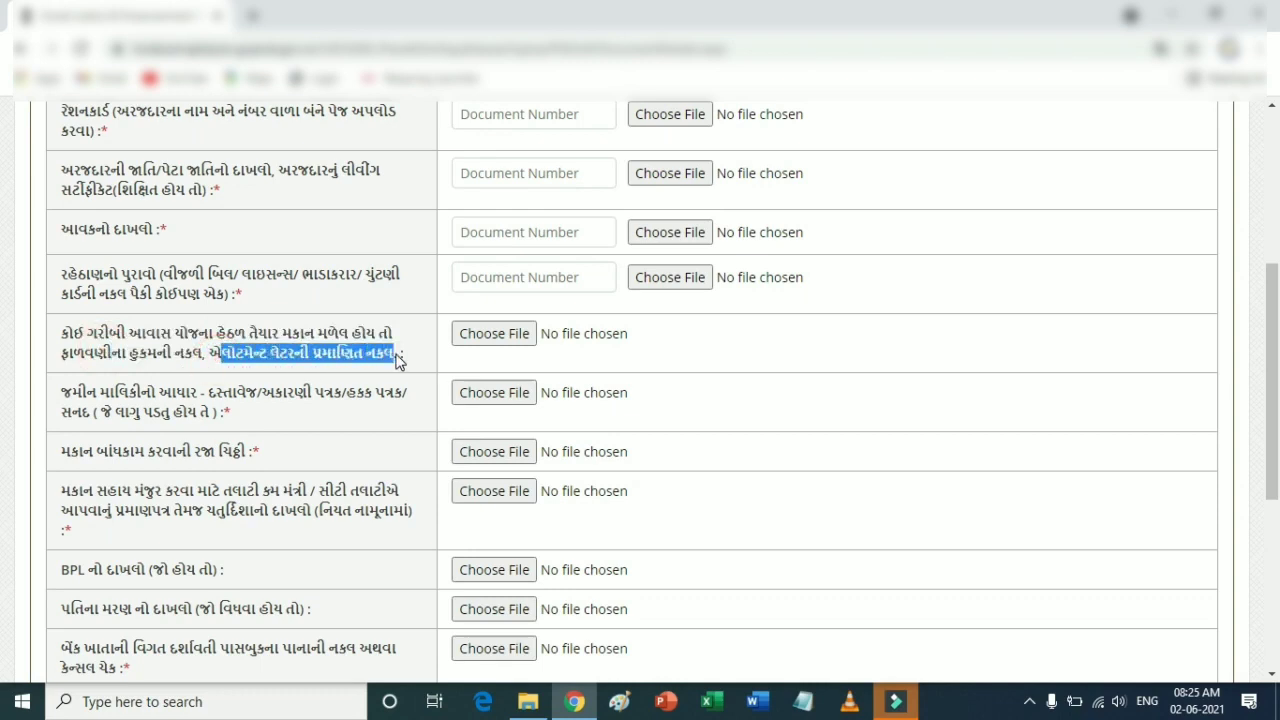
# - Review the upload requirements for land ownership proof, the house construction permit and the Talati's certificate with the boundary statement
pyautogui.moveTo(62, 390); pyautogui.dragTo(354, 410)
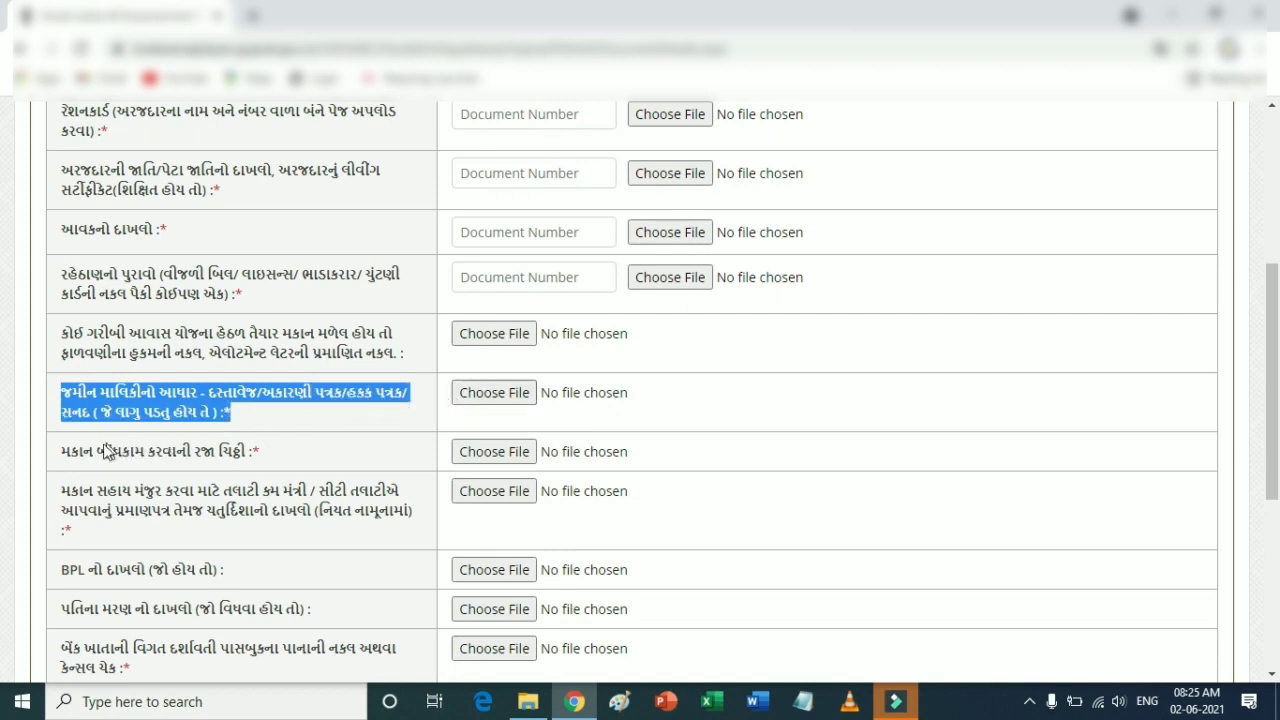
pyautogui.moveTo(86, 450); pyautogui.dragTo(246, 460)
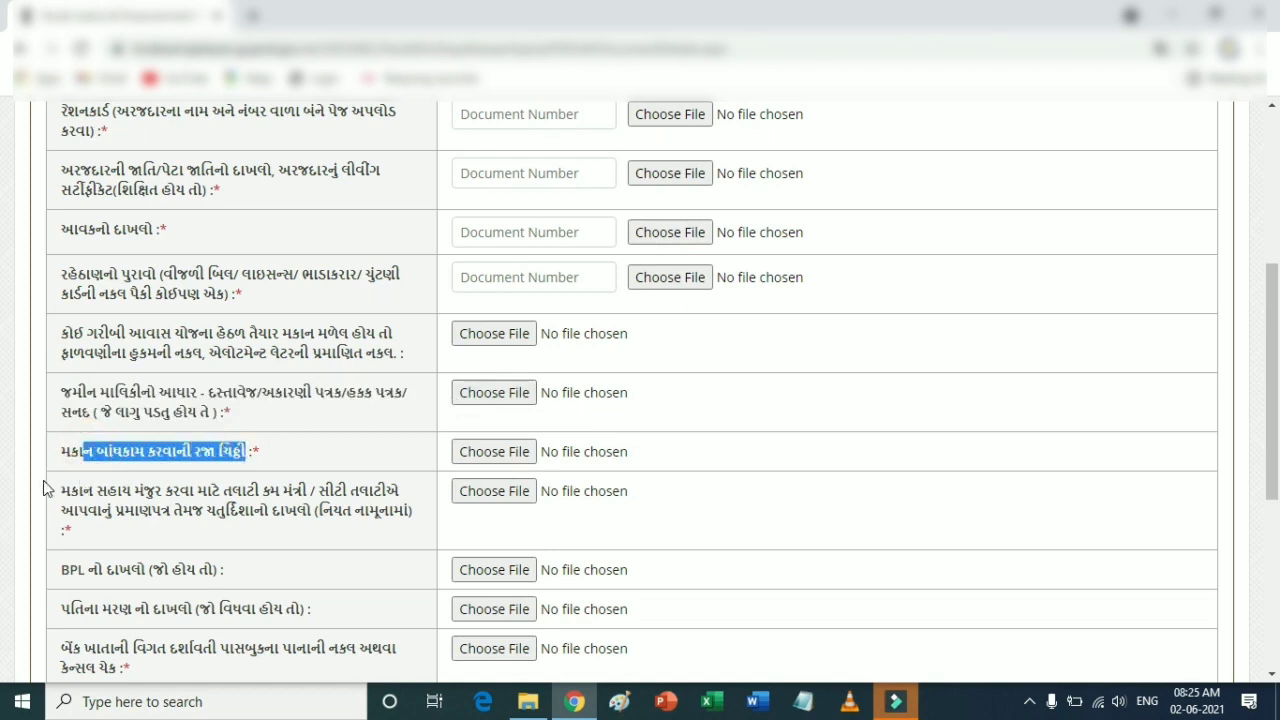
pyautogui.moveTo(52, 490); pyautogui.dragTo(333, 527)
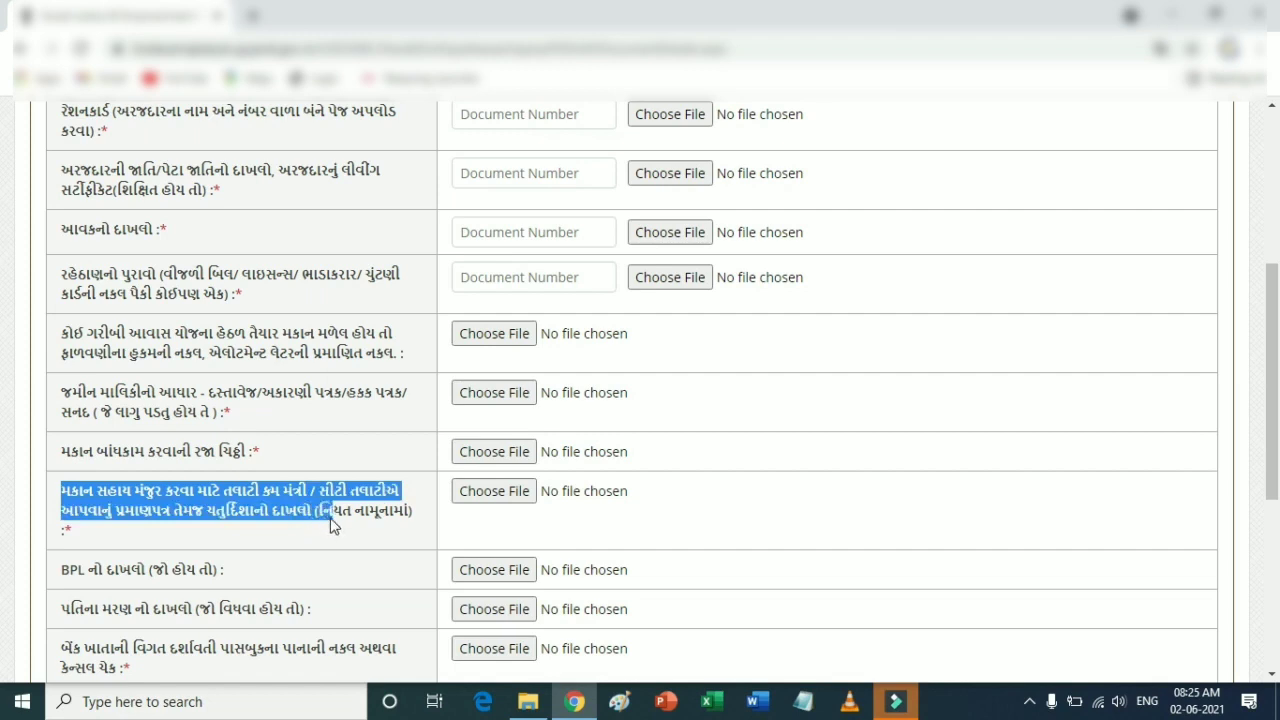
# - Review the upload requirements for the BPL certificate, the husband's death certificate and the bank passbook page or cancelled cheque
pyautogui.scroll(-2, 335, 523)
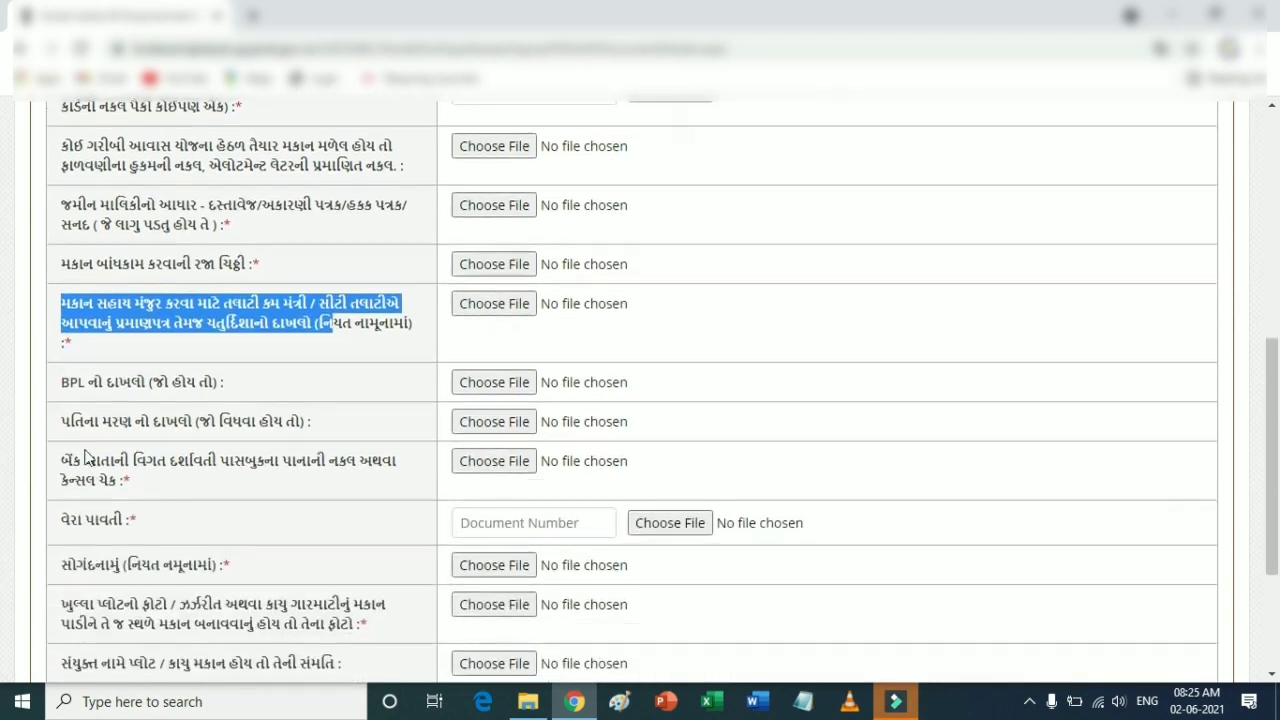
pyautogui.moveTo(58, 380); pyautogui.dragTo(146, 390)
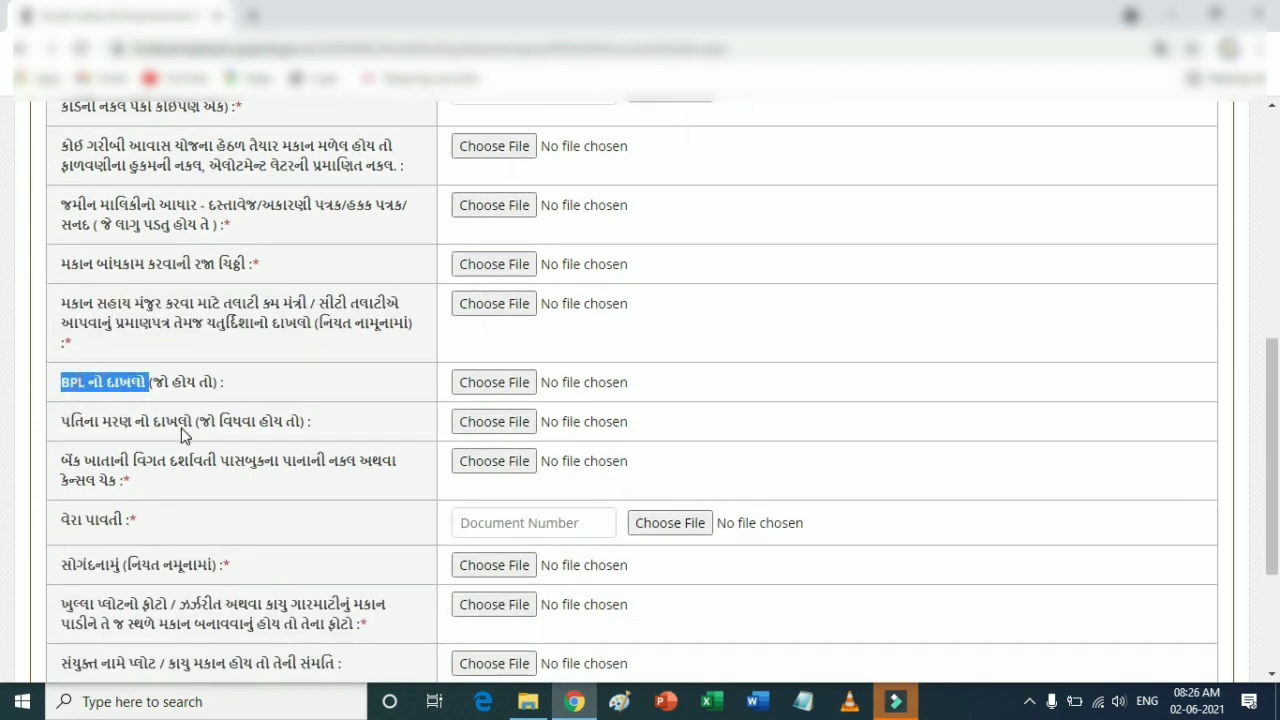
pyautogui.moveTo(60, 421); pyautogui.dragTo(193, 432)
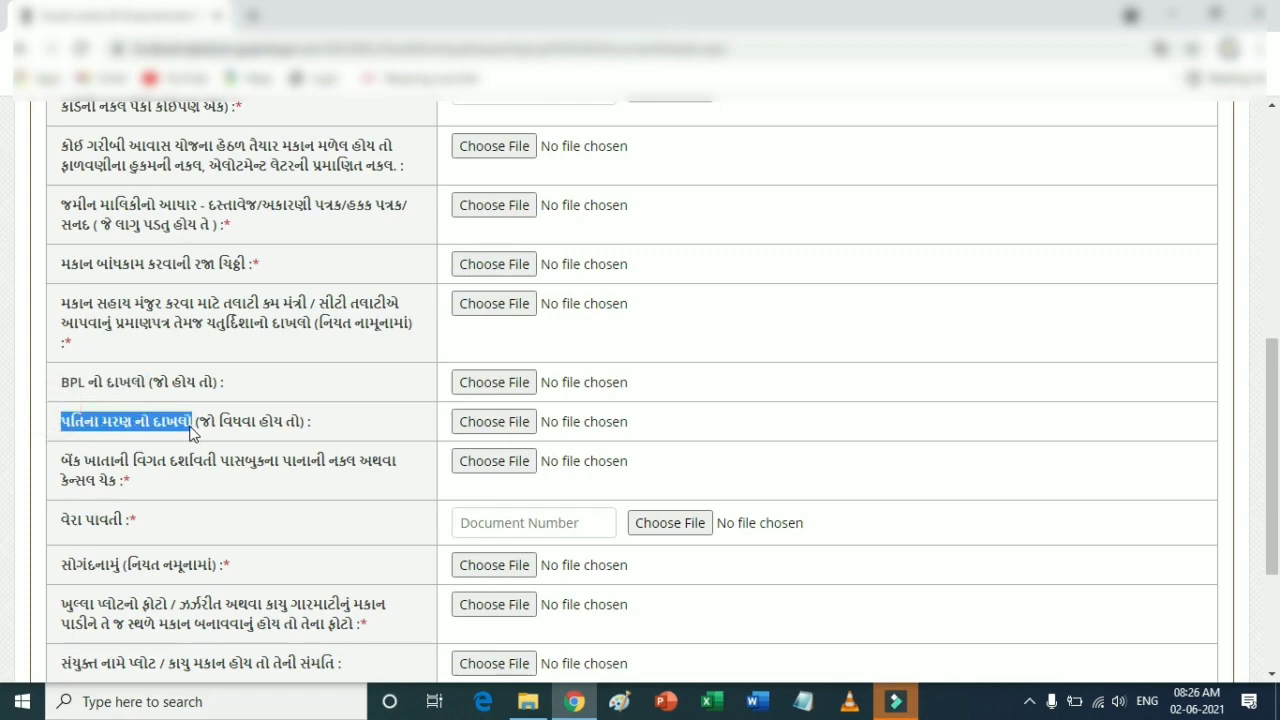
pyautogui.click(69, 458)
pyautogui.moveTo(69, 458); pyautogui.dragTo(390, 486)
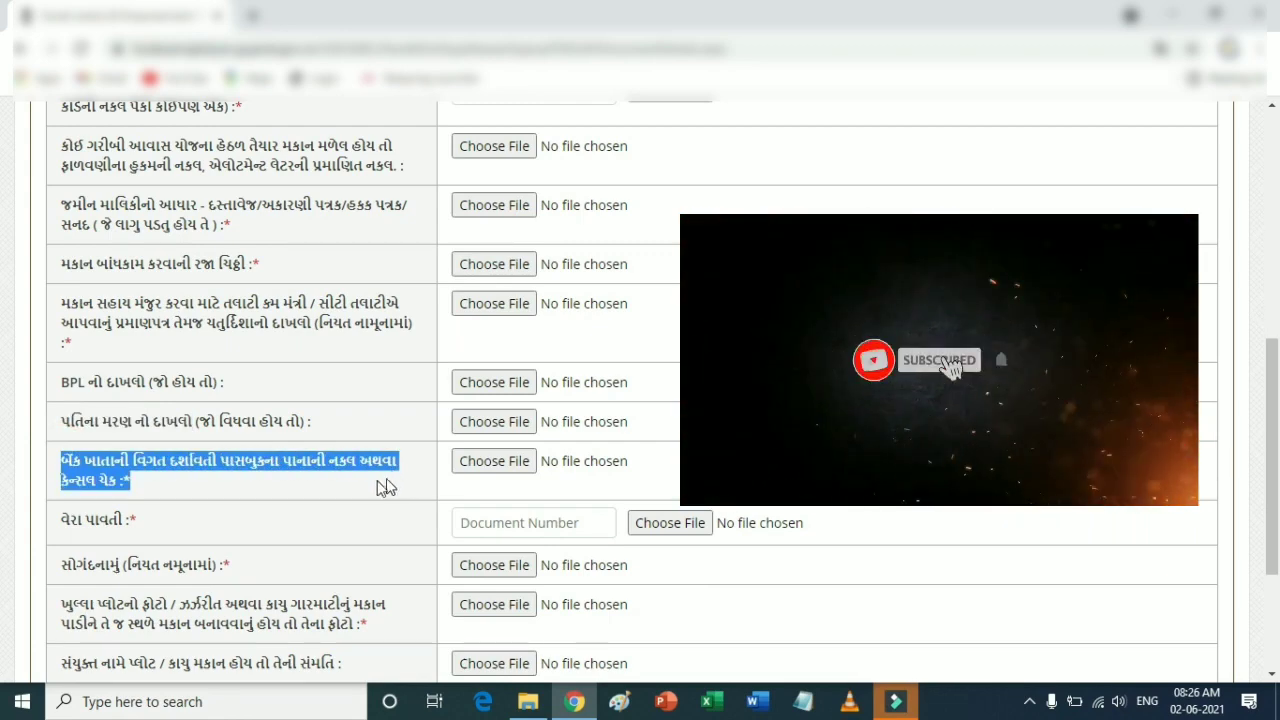
# - Review the requirements for the tax receipt, affidavit, photo of the open plot or dilapidated house, and joint-owner consent
pyautogui.moveTo(60, 519); pyautogui.dragTo(140, 532)
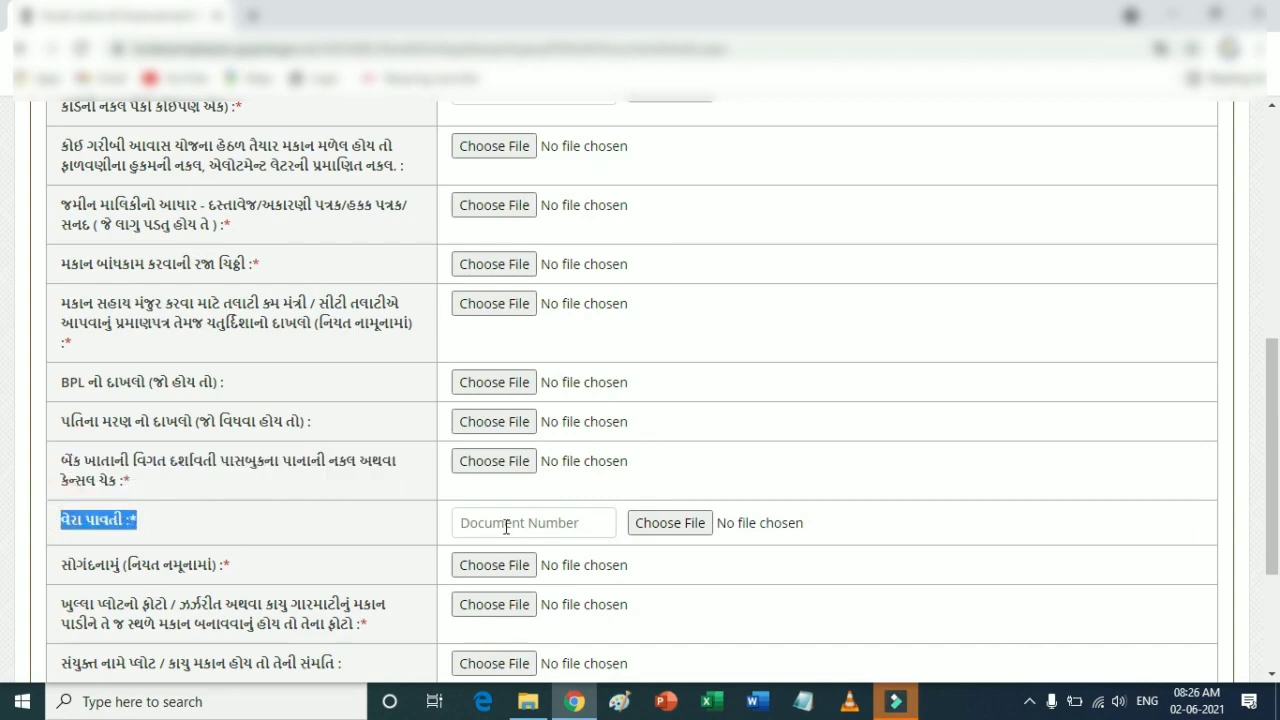
pyautogui.click(506, 527)
pyautogui.scroll(-2, 490, 525)
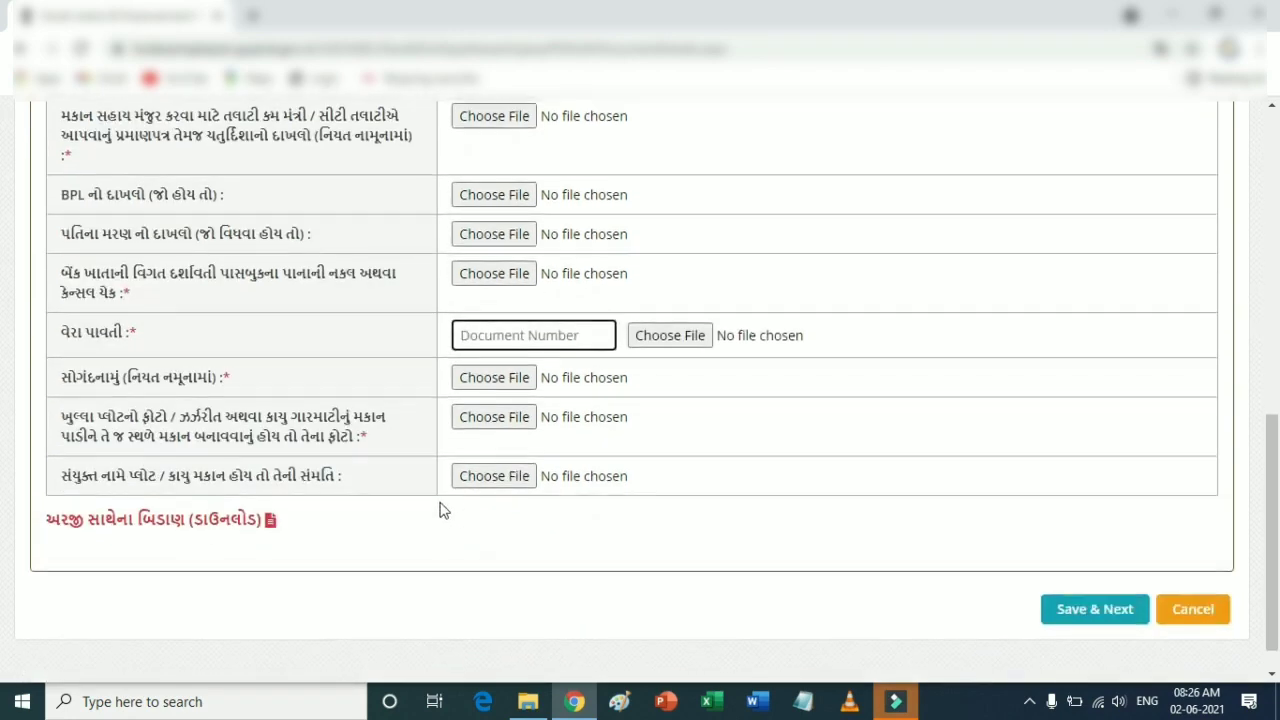
pyautogui.moveTo(60, 376); pyautogui.dragTo(131, 386)
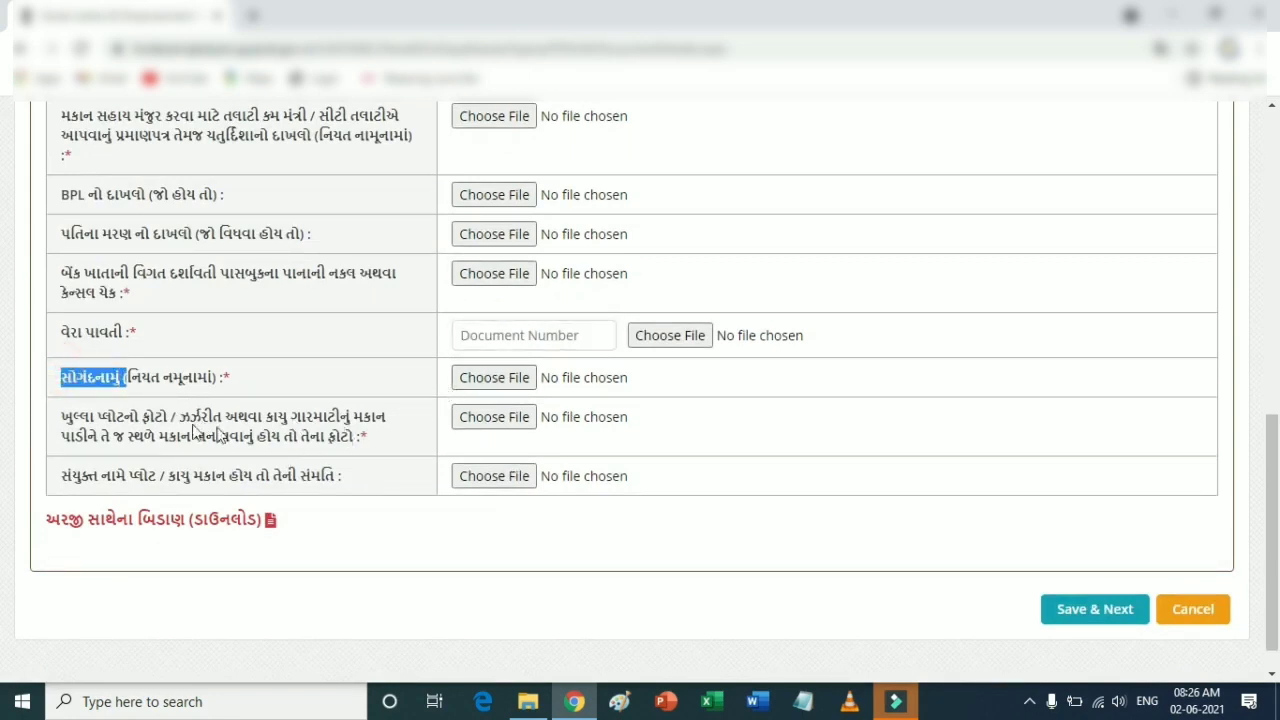
pyautogui.moveTo(64, 414); pyautogui.dragTo(225, 425)
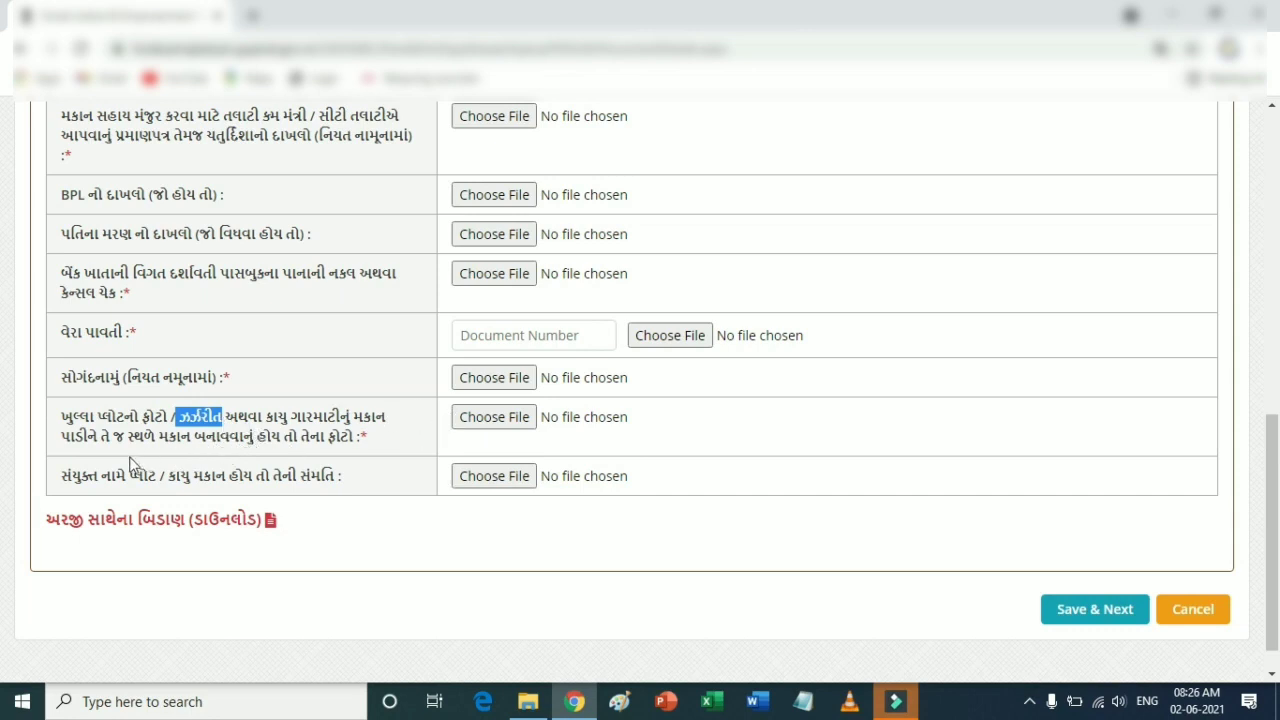
pyautogui.moveTo(63, 475); pyautogui.dragTo(150, 482)
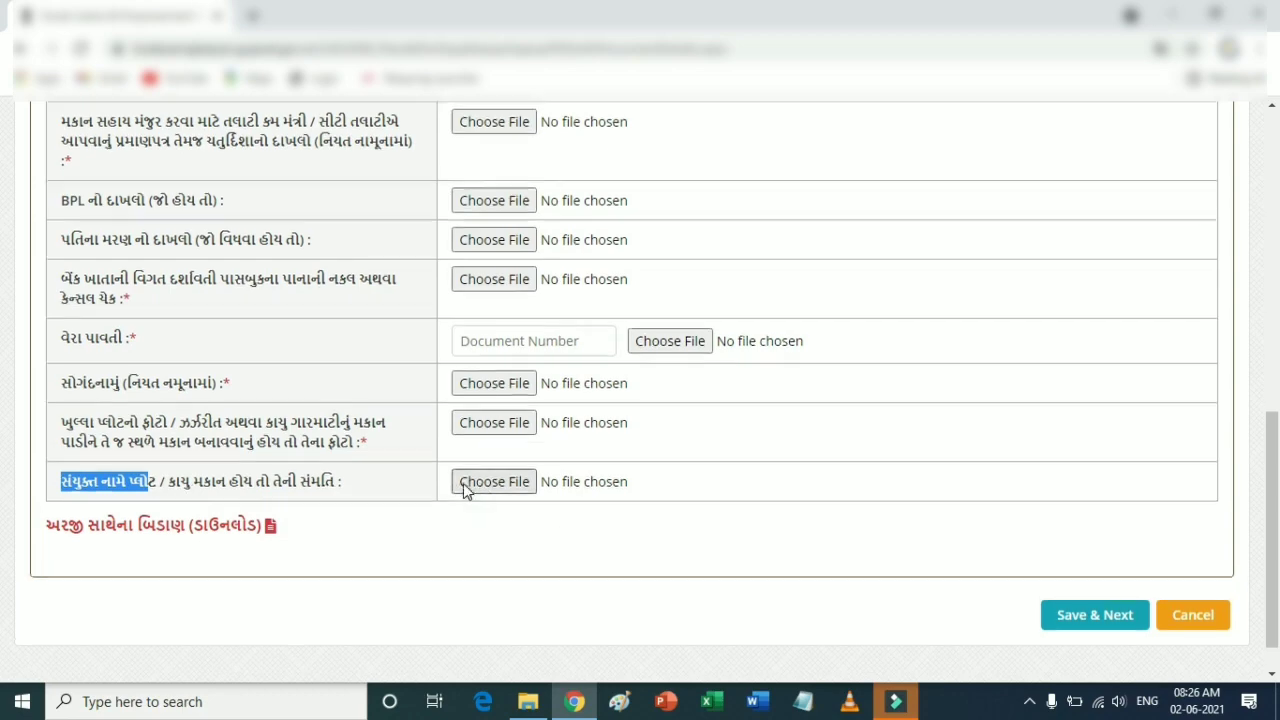
# - Look over the full document list and its attachment download links, and save the document stage to continue to the declaration
pyautogui.scroll(6, 463, 483)
pyautogui.scroll(-6, 463, 481)
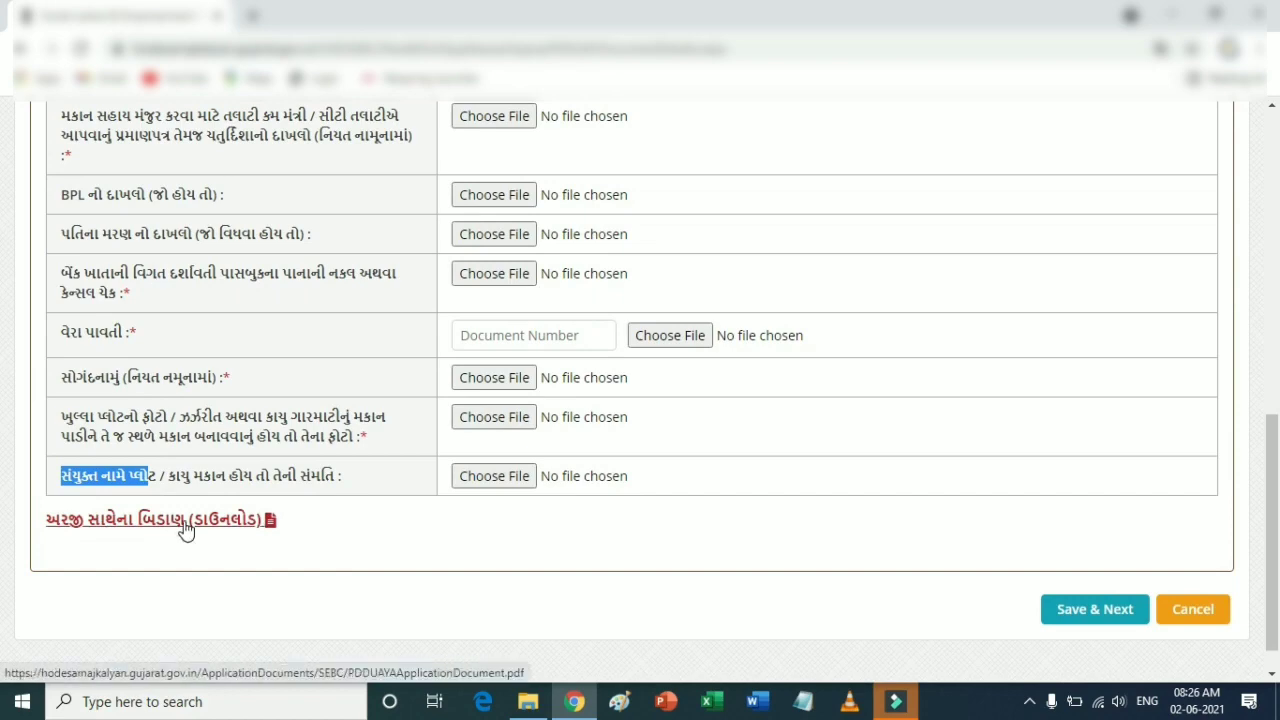
pyautogui.scroll(8, 172, 528)
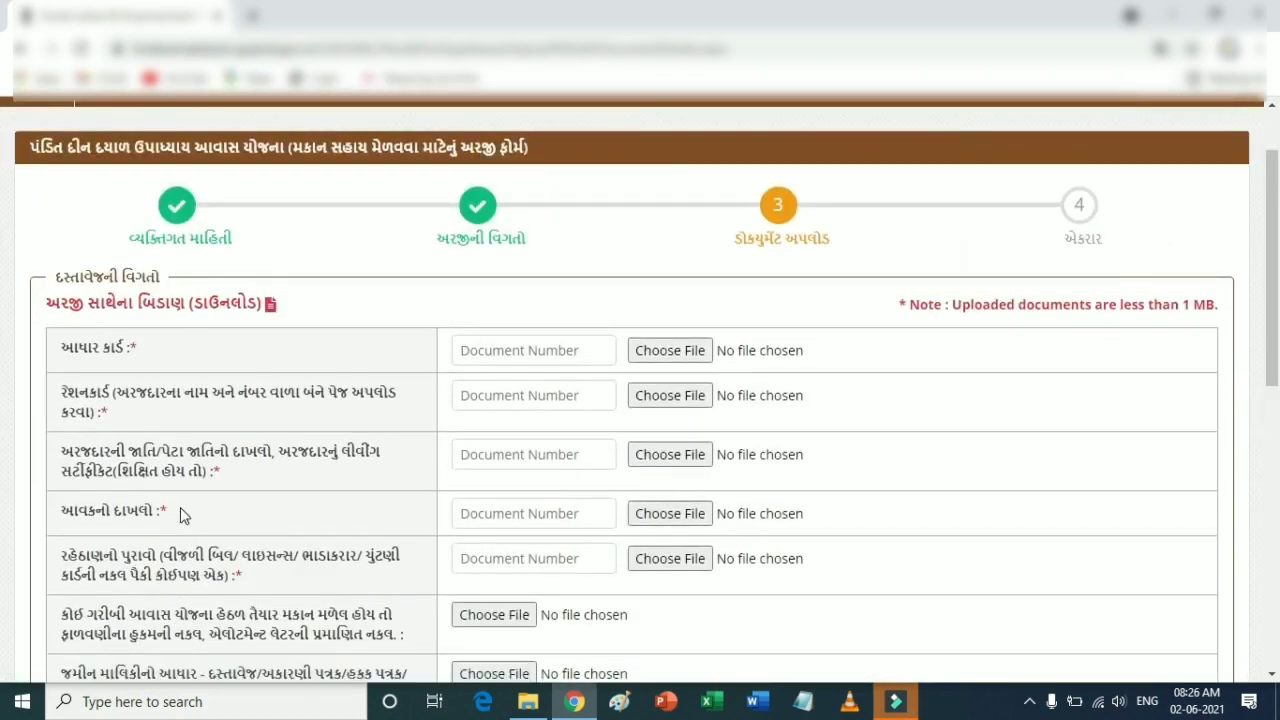
pyautogui.scroll(-8, 180, 507)
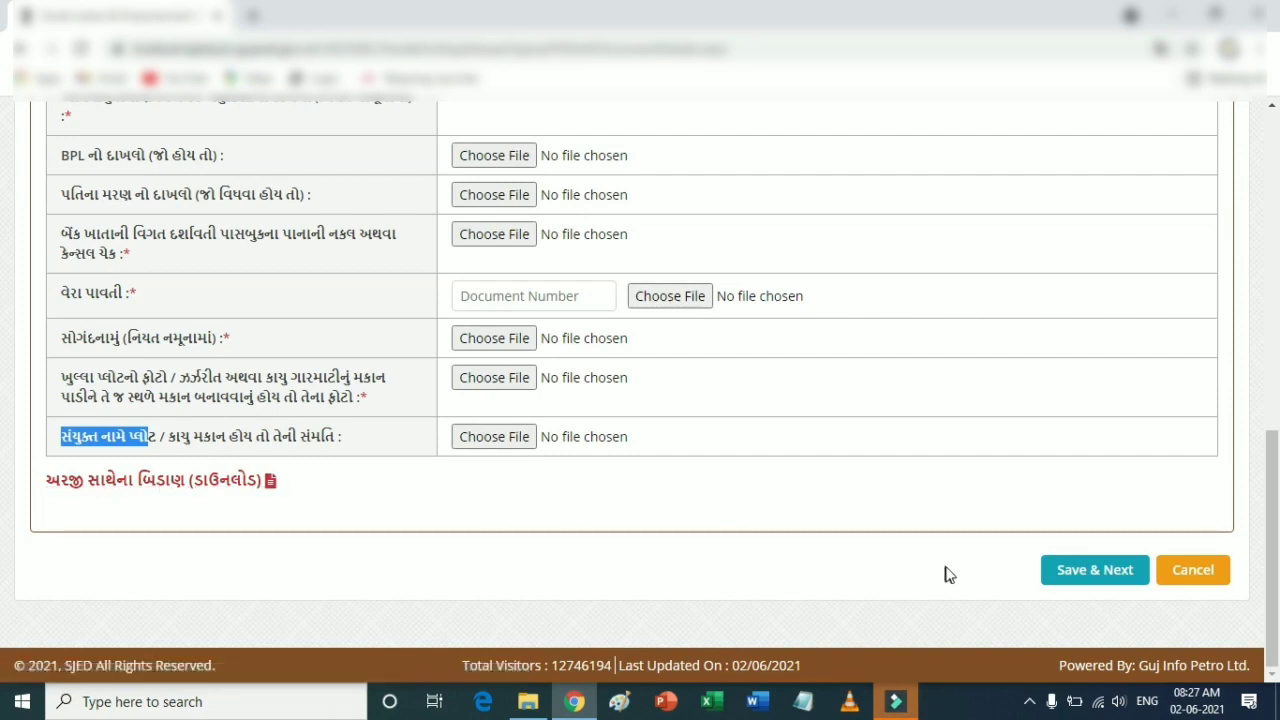
pyautogui.click(1074, 586)
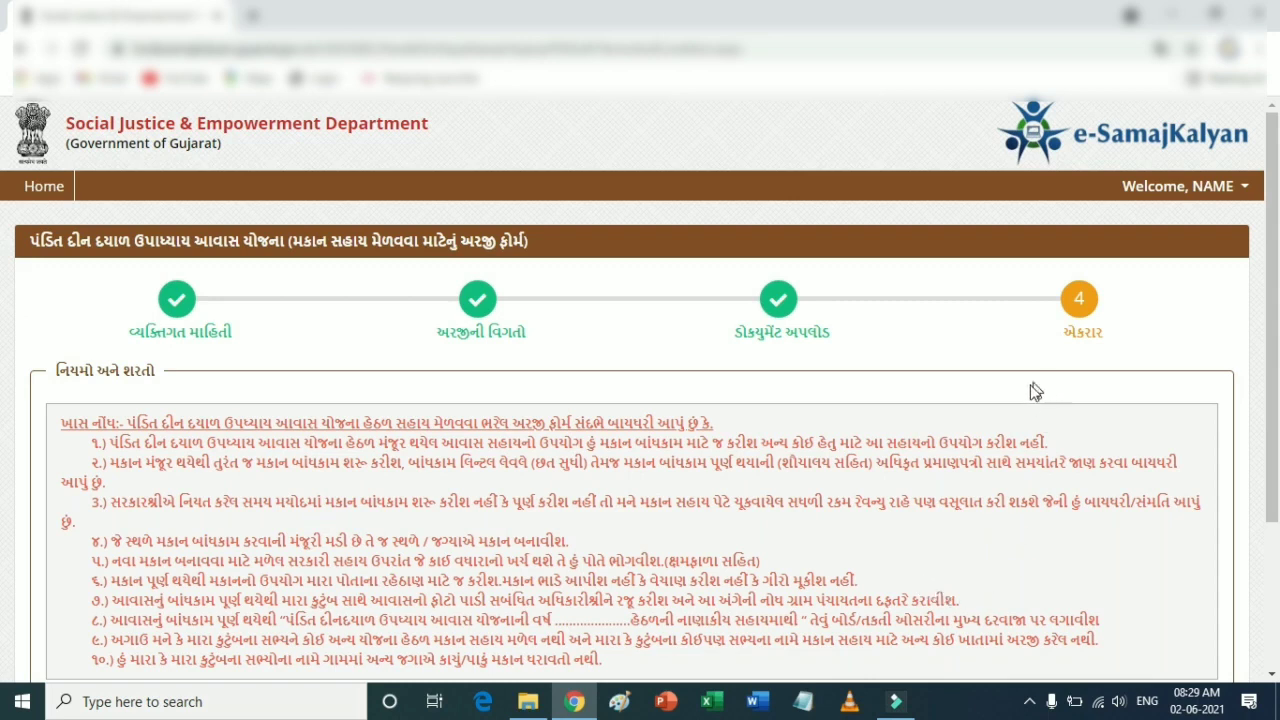
# - Read through the terms and conditions of the housing assistance declaration
pyautogui.moveTo(60, 370); pyautogui.dragTo(155, 370)
pyautogui.scroll(-1, 270, 460)
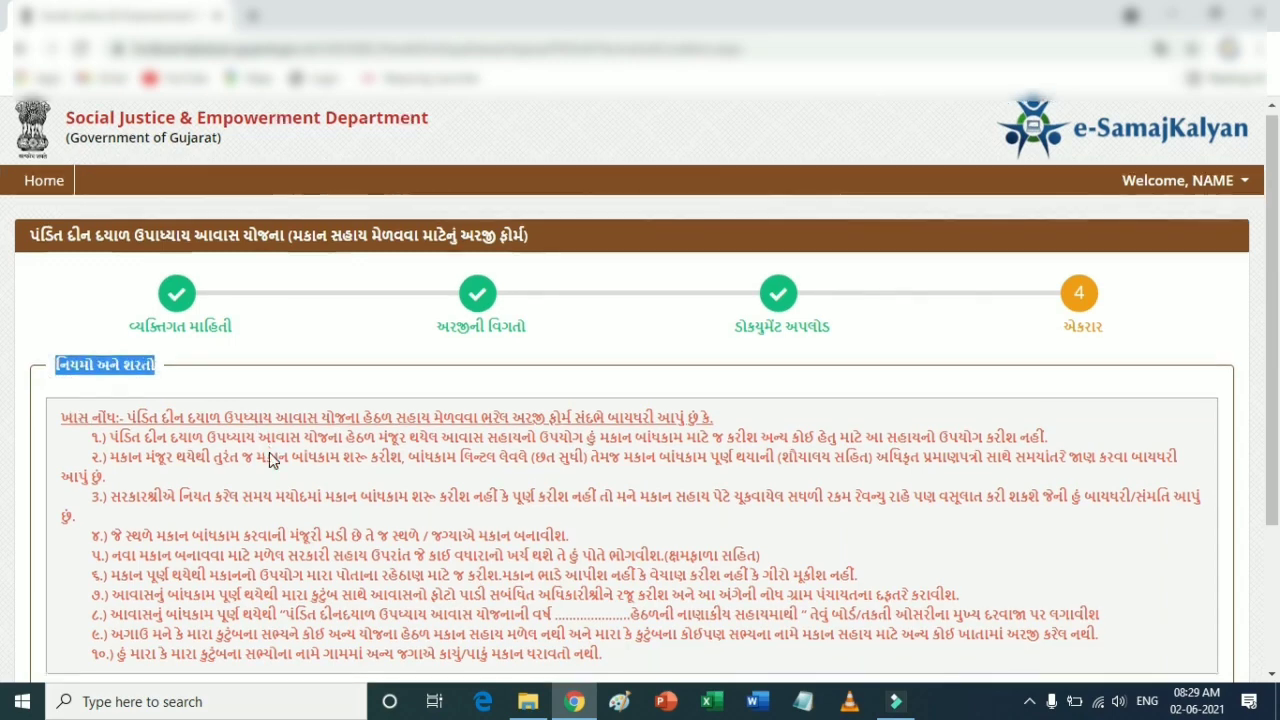
pyautogui.scroll(-1, 270, 460)
pyautogui.moveTo(60, 327); pyautogui.dragTo(762, 544)
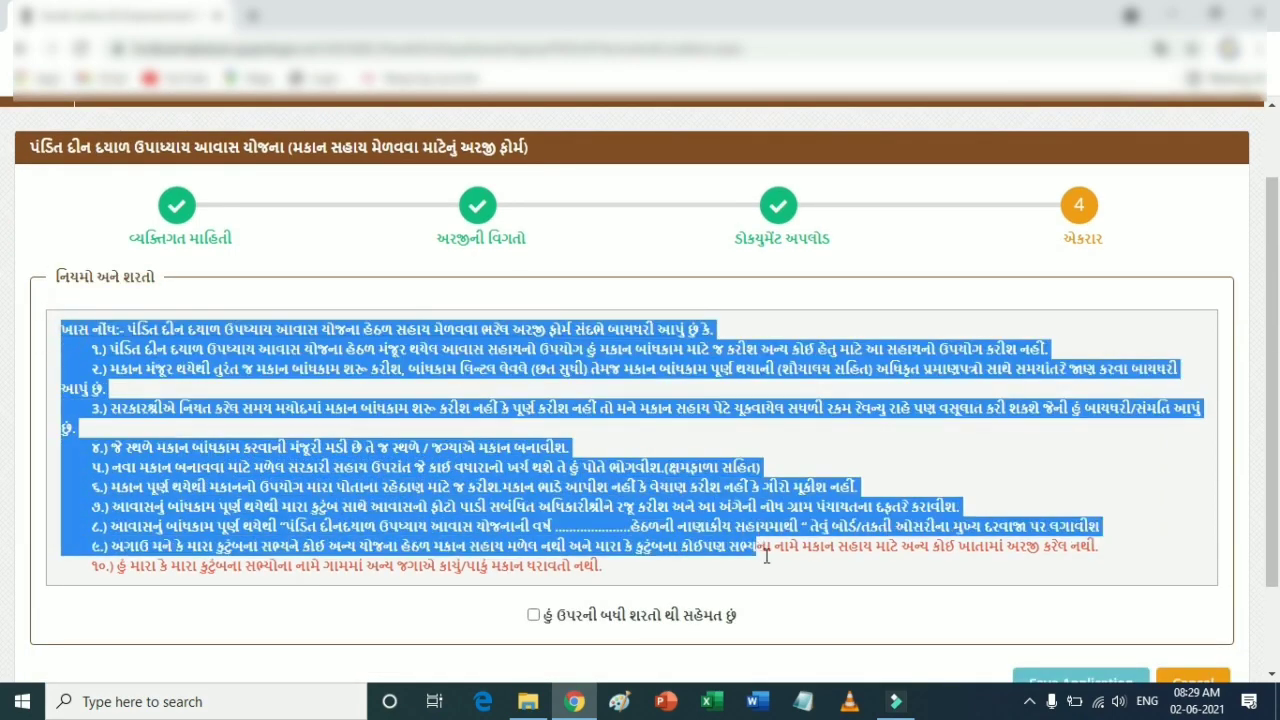
# - Agree to all the terms and conditions listed in the declaration
pyautogui.click(740, 617)
pyautogui.moveTo(735, 620); pyautogui.dragTo(557, 624)
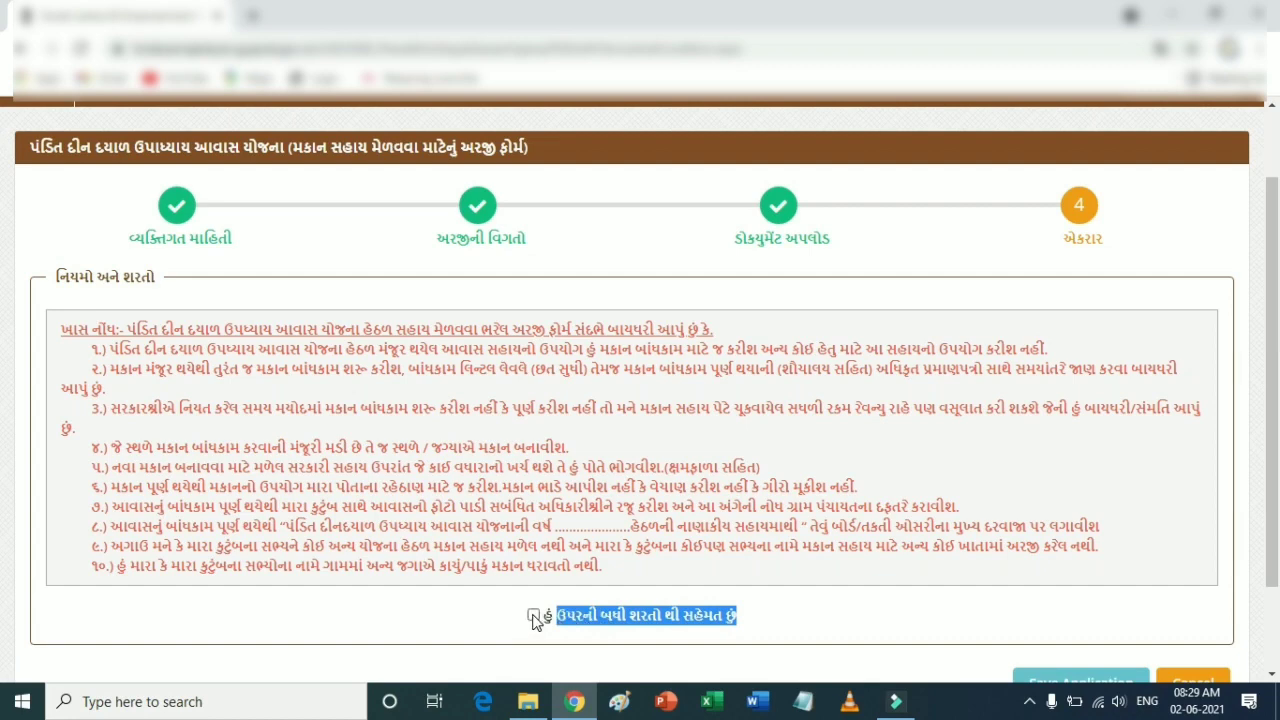
pyautogui.click(533, 616)
pyautogui.scroll(-2, 620, 610)
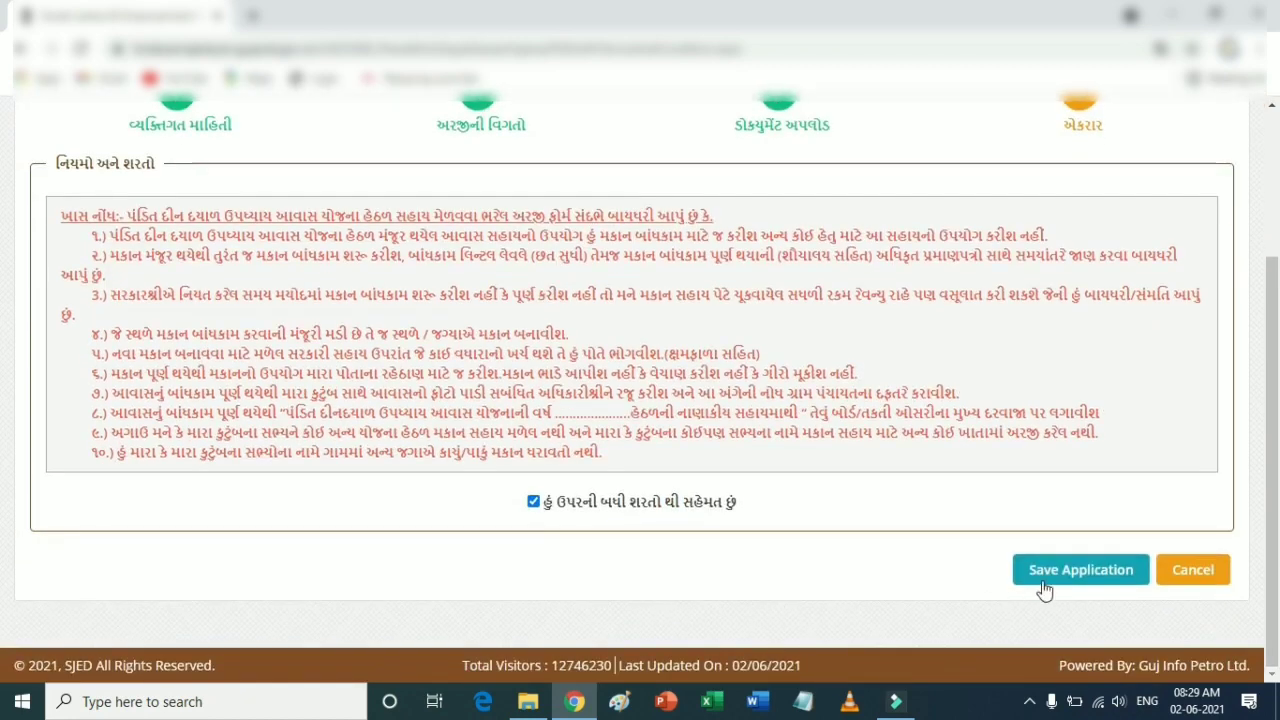